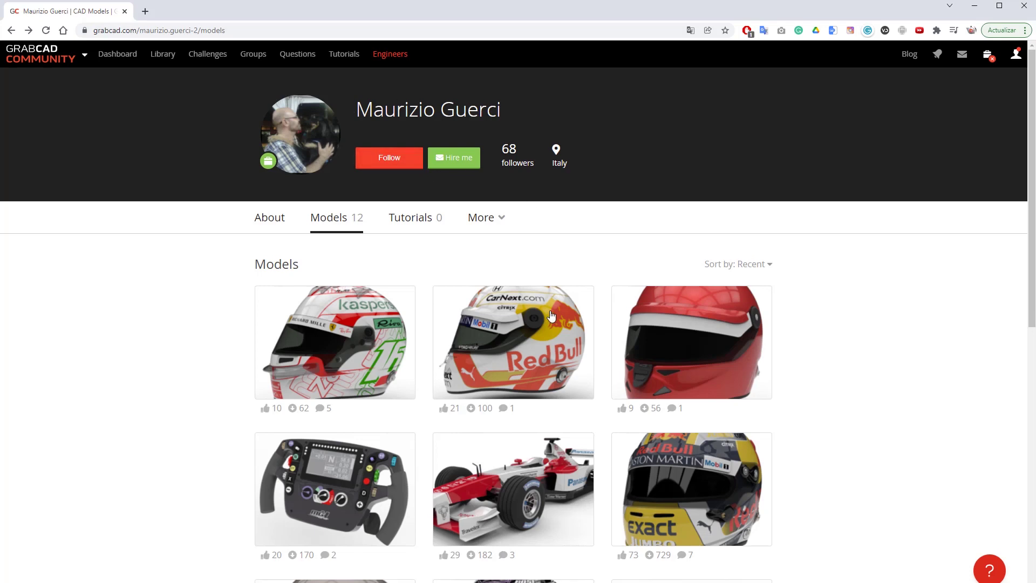
# Step: Browse the designer's models on GrabCAD and open the Hamilton Helmet f1 model page
pyautogui.scroll(-2, 675, 335)
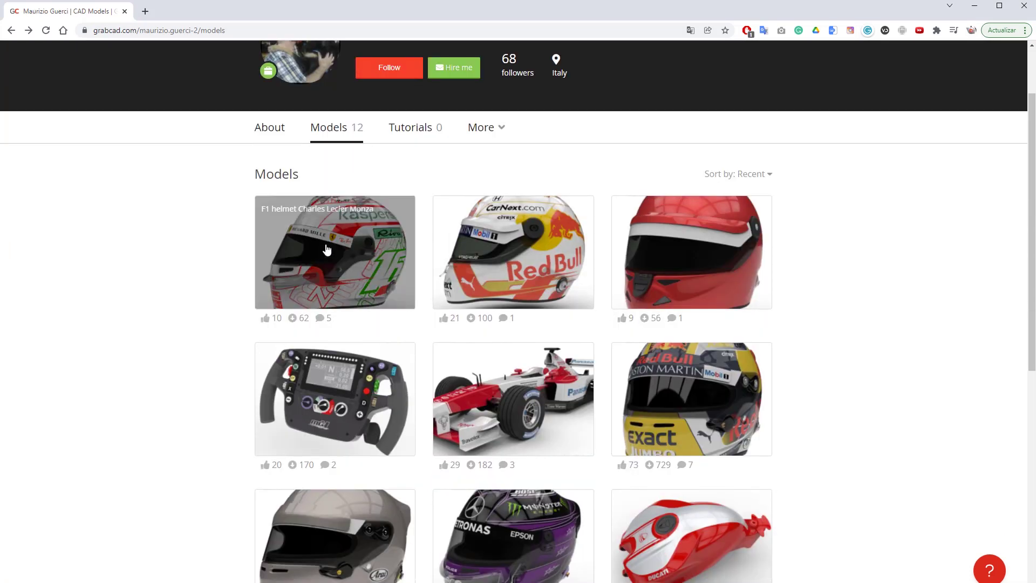
pyautogui.scroll(-3, 512, 367)
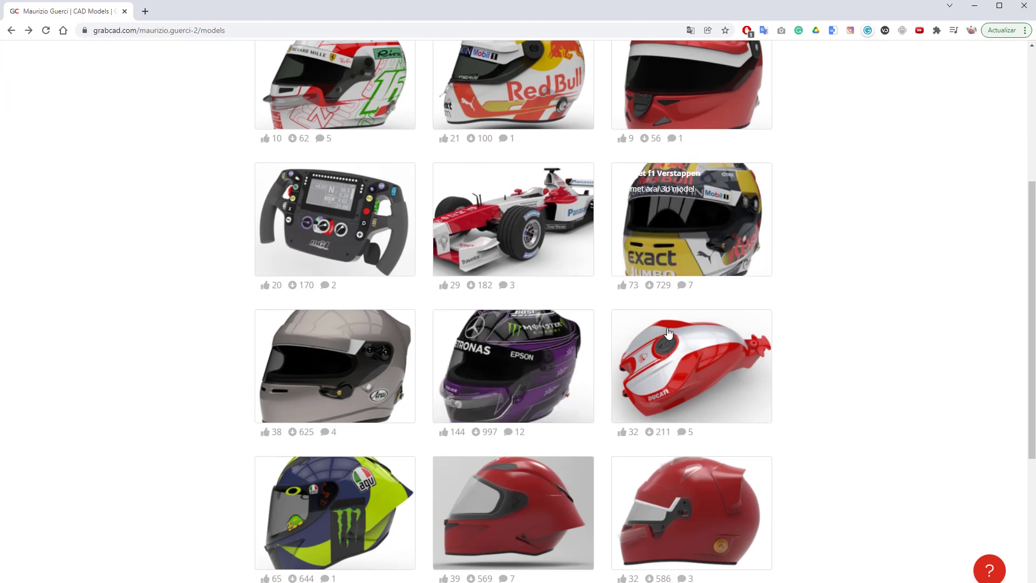
pyautogui.scroll(-3, 669, 334)
pyautogui.scroll(3, 654, 330)
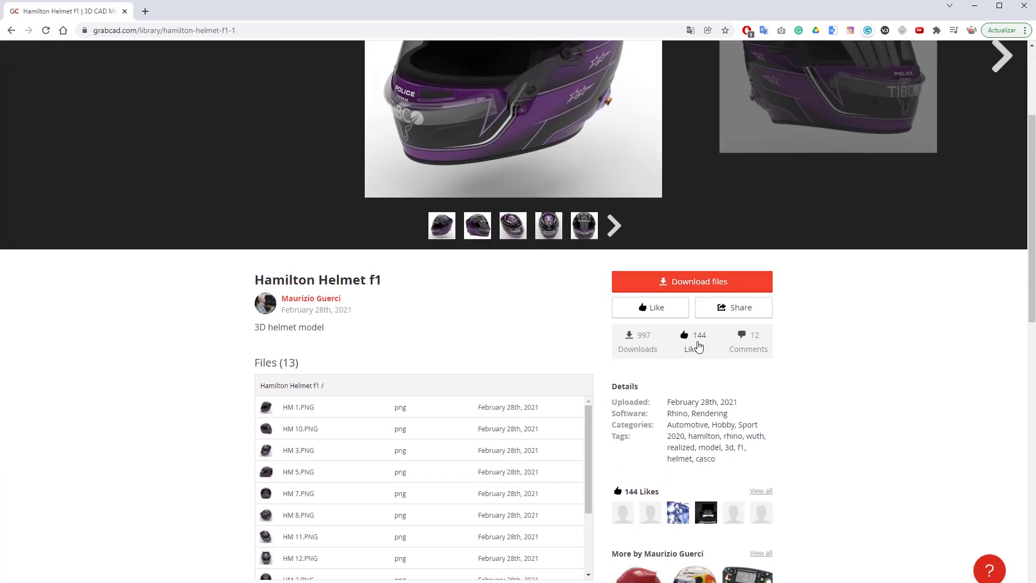
# Step: Switch to Rhino and examine the helmet model's RENDER layer and its list of materials
pyautogui.hotkey('alt', 'Tab')
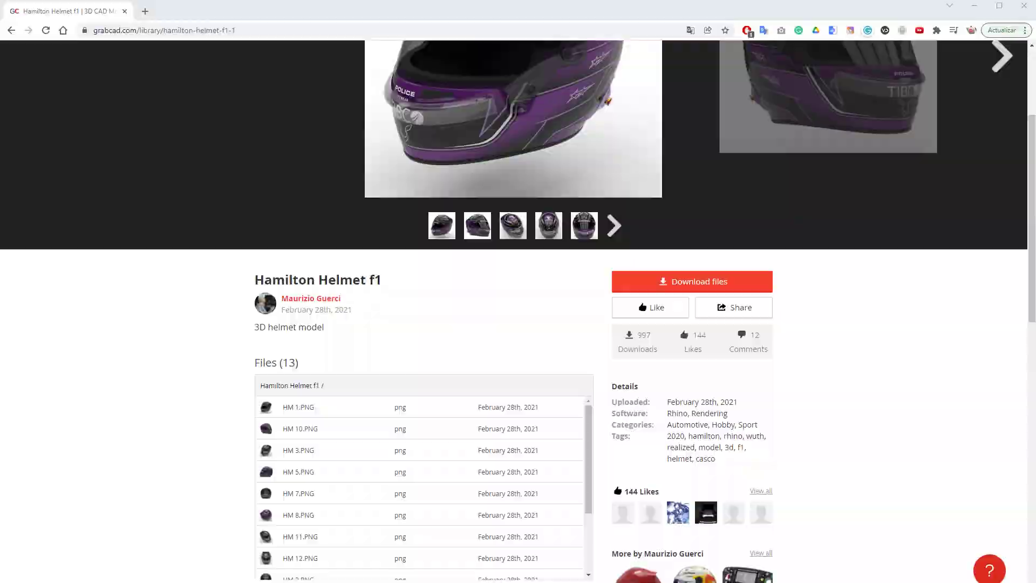
pyautogui.moveTo(351, 347); pyautogui.dragTo(415, 294, button='right')
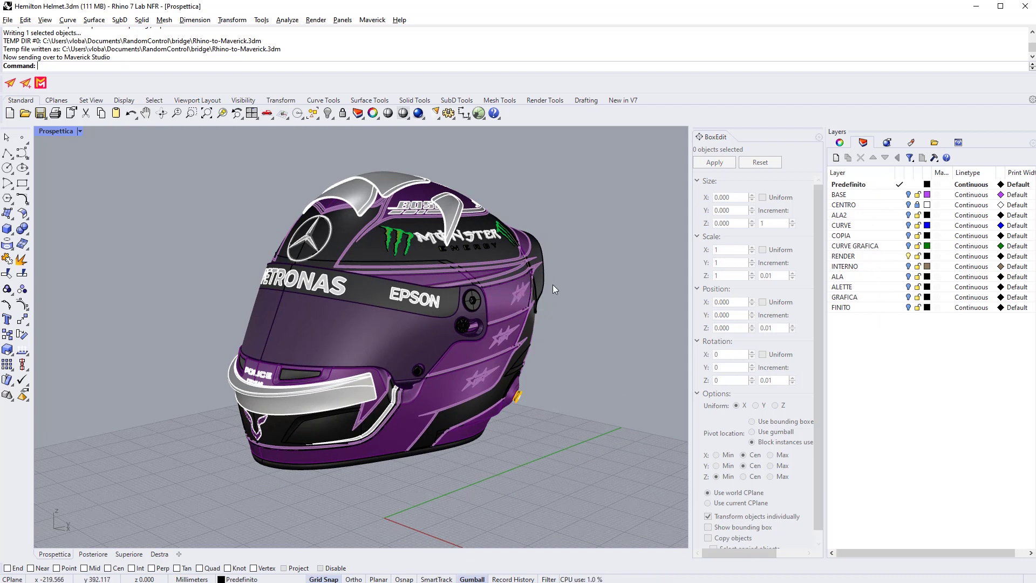
pyautogui.click(908, 256)
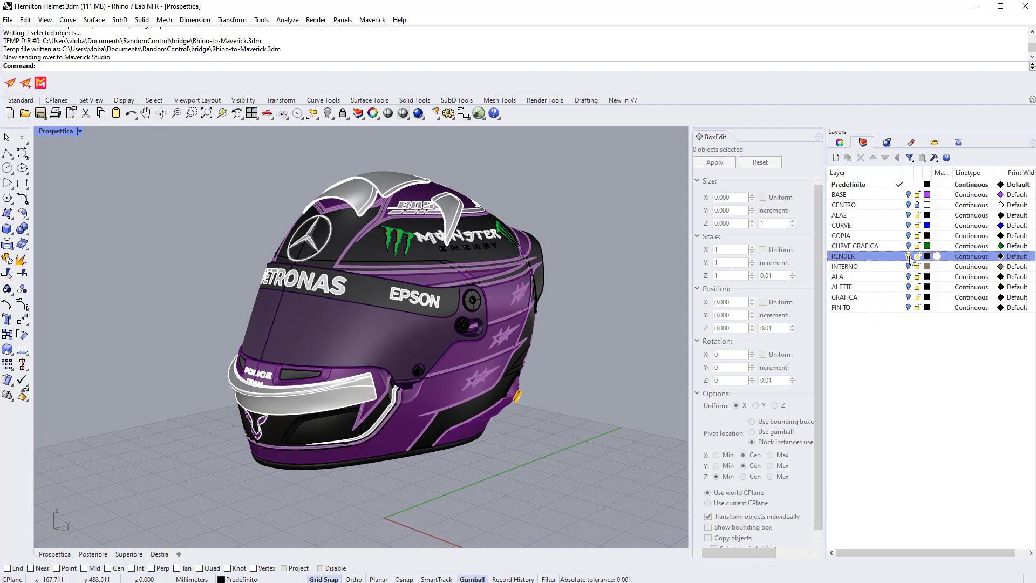
pyautogui.click(909, 256)
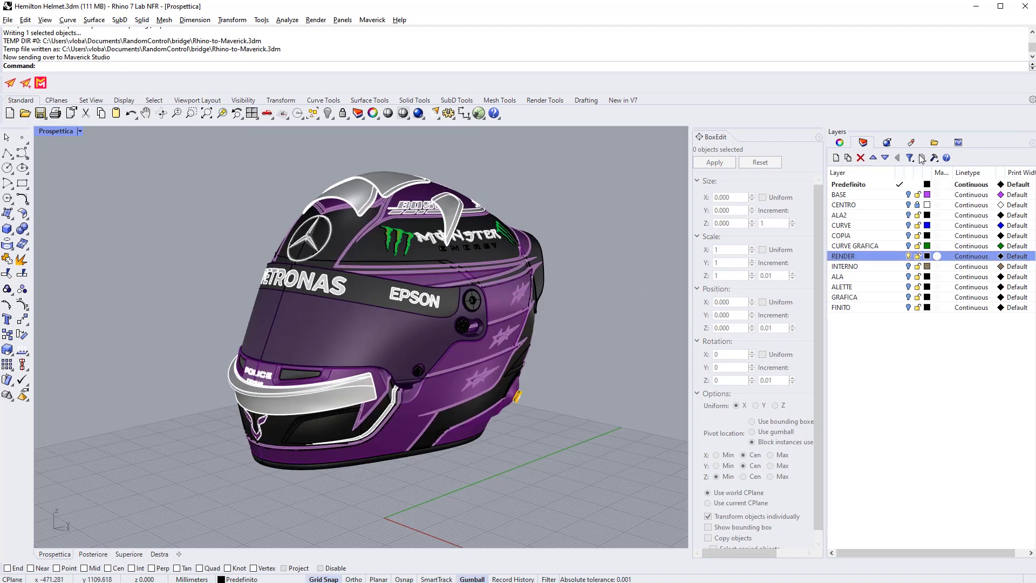
pyautogui.click(911, 142)
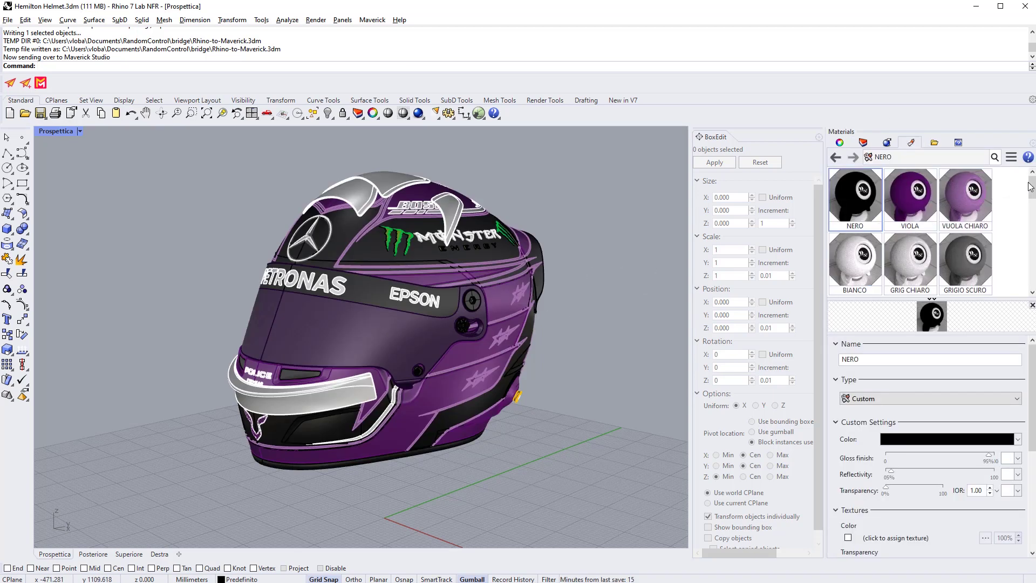
pyautogui.scroll(-6, 1030, 187)
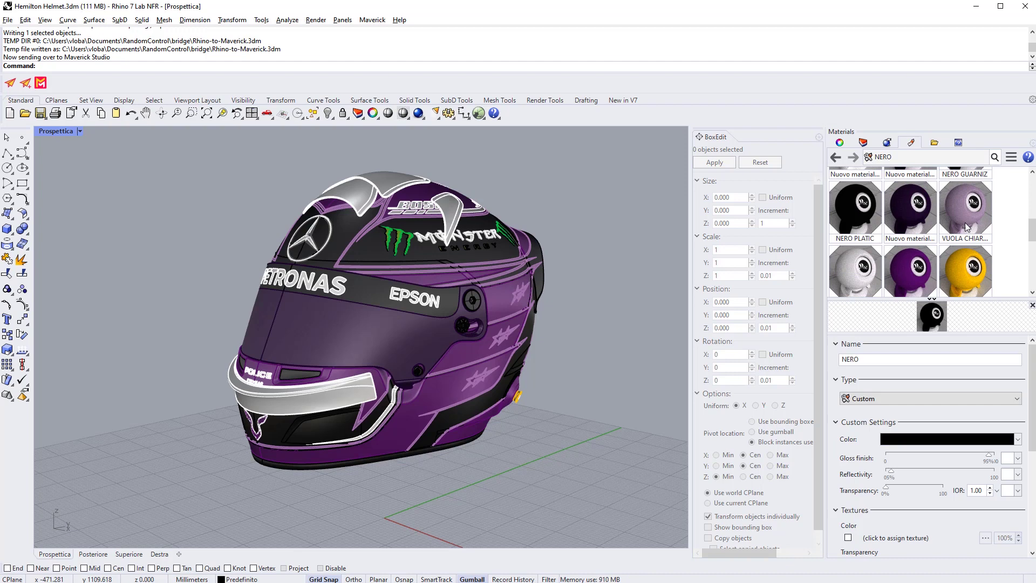
pyautogui.scroll(5, 966, 226)
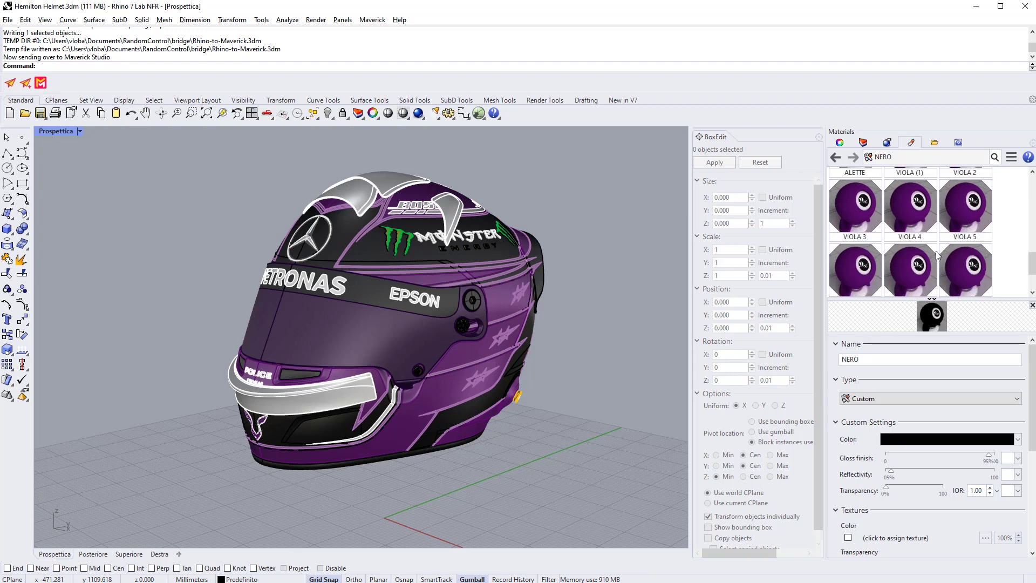
pyautogui.scroll(-1, 947, 252)
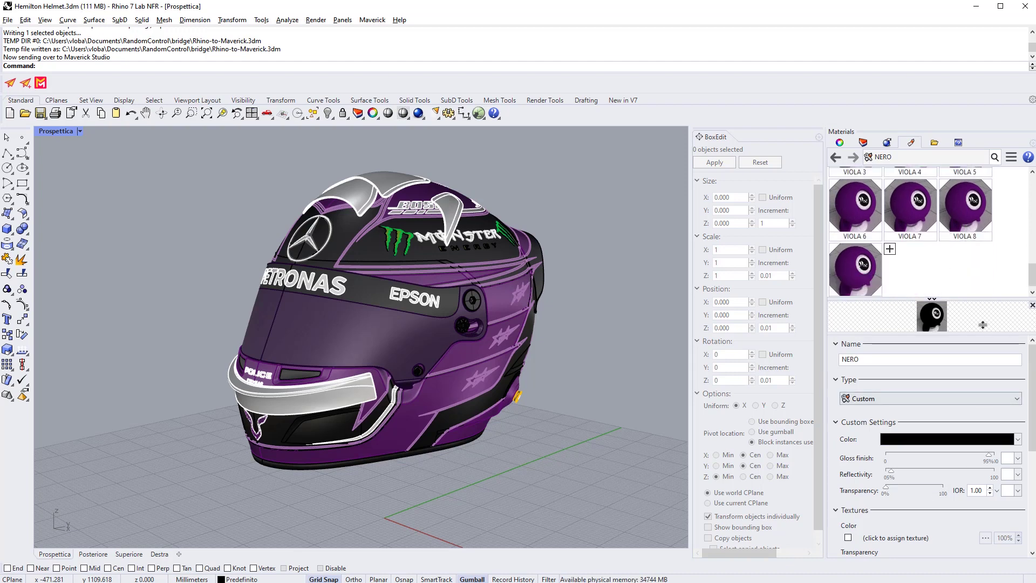
pyautogui.moveTo(1032, 275); pyautogui.dragTo(1031, 184)
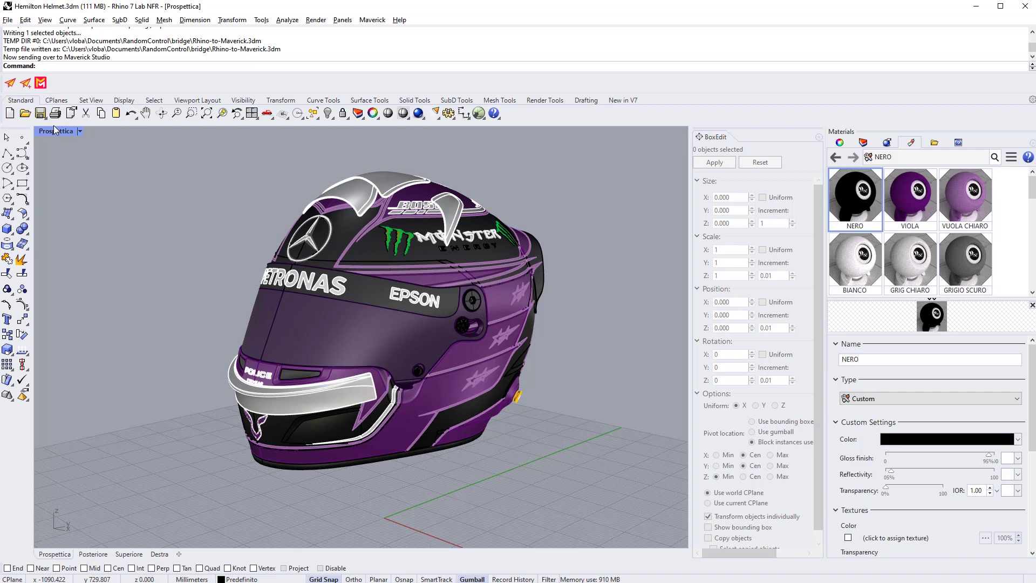
# Step: Send the helmet from Rhino to Maverick Studio and inspect it in the interactive render
pyautogui.click(11, 84)
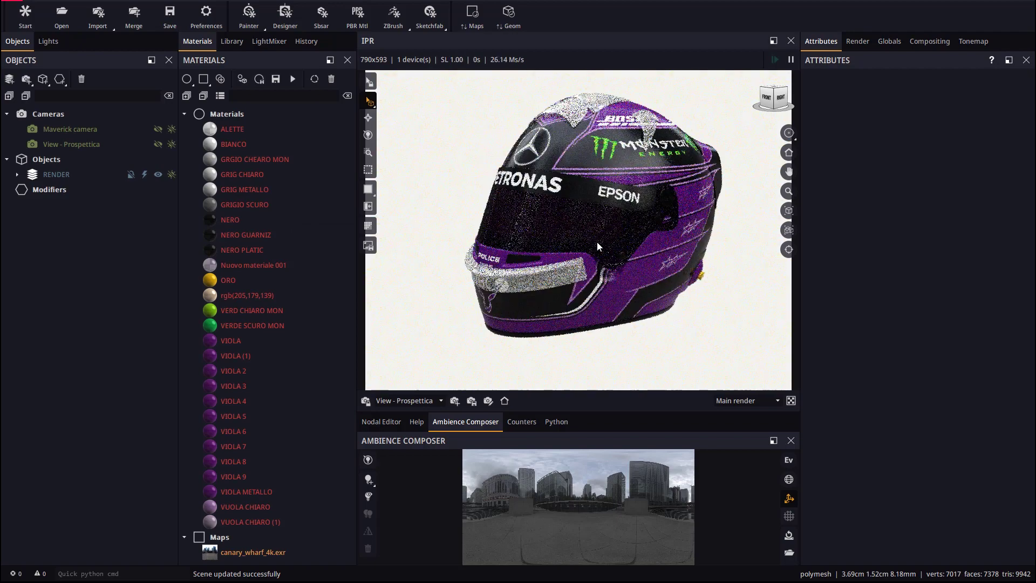
pyautogui.moveTo(597, 242); pyautogui.dragTo(565, 238)
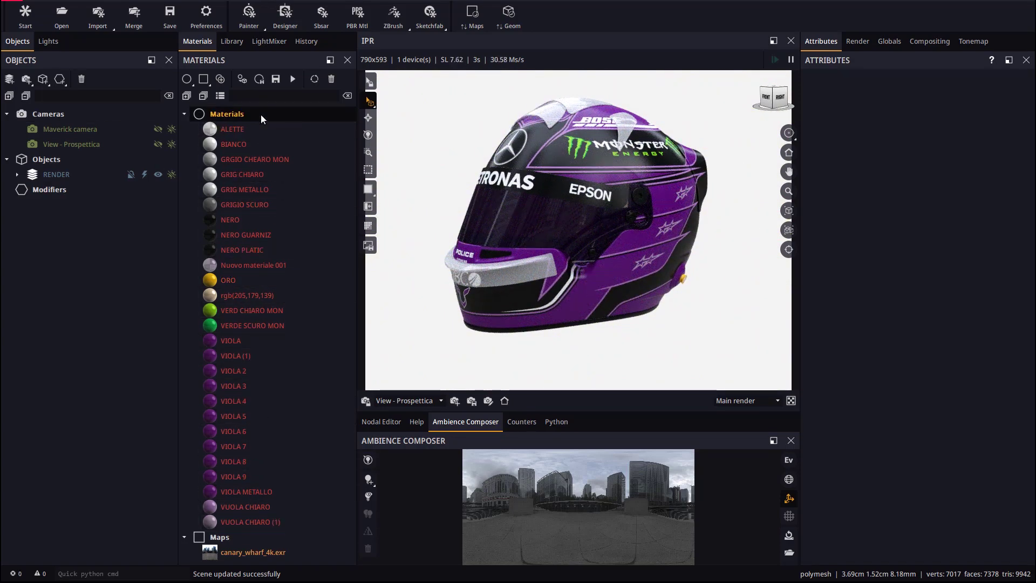
pyautogui.moveTo(595, 258); pyautogui.dragTo(676, 180)
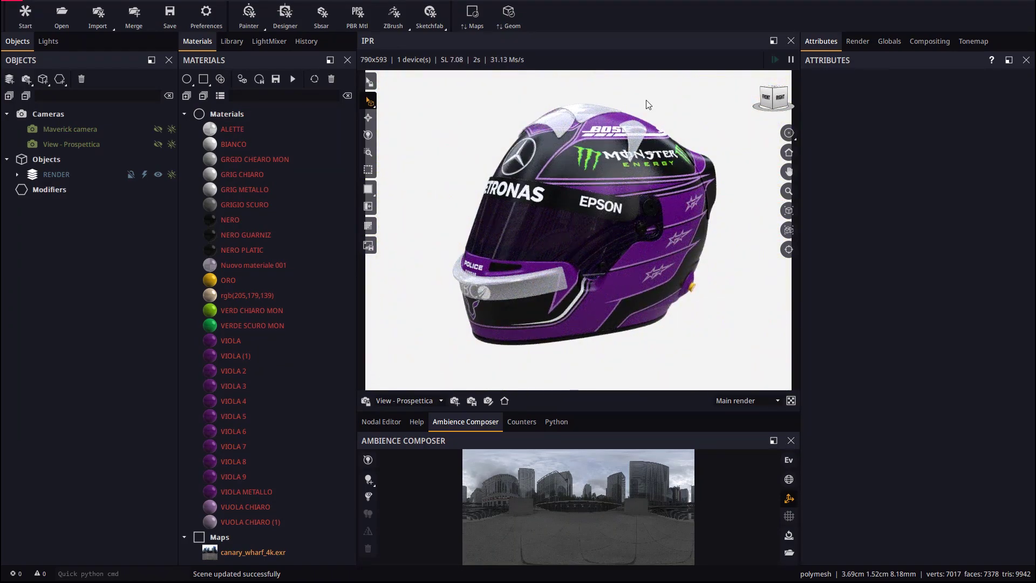
# Step: Apply the clean steel library material Steel Clean 26 Royal Blue to the purple panel on the helmet's lower side
pyautogui.click(230, 41)
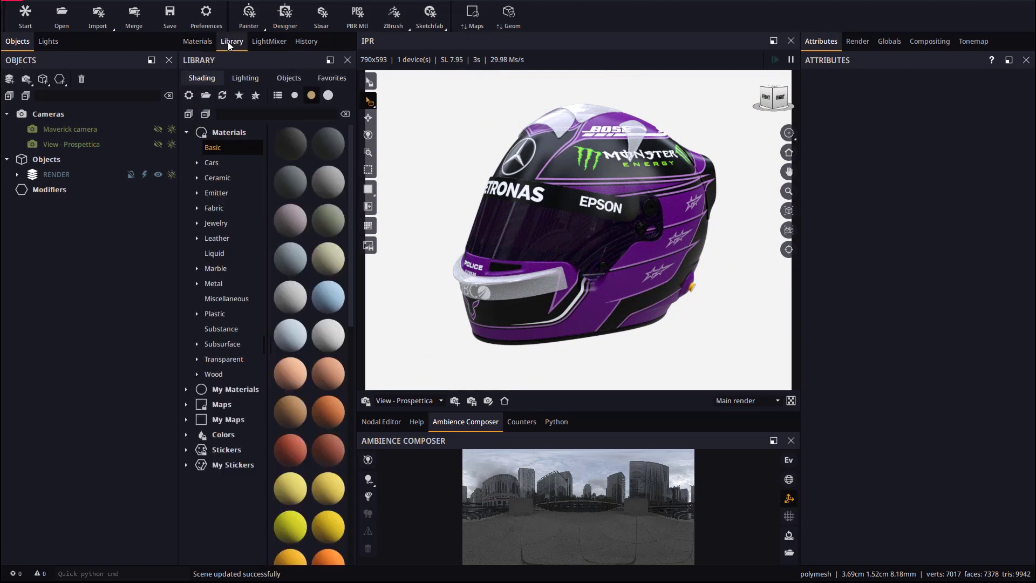
pyautogui.click(197, 283)
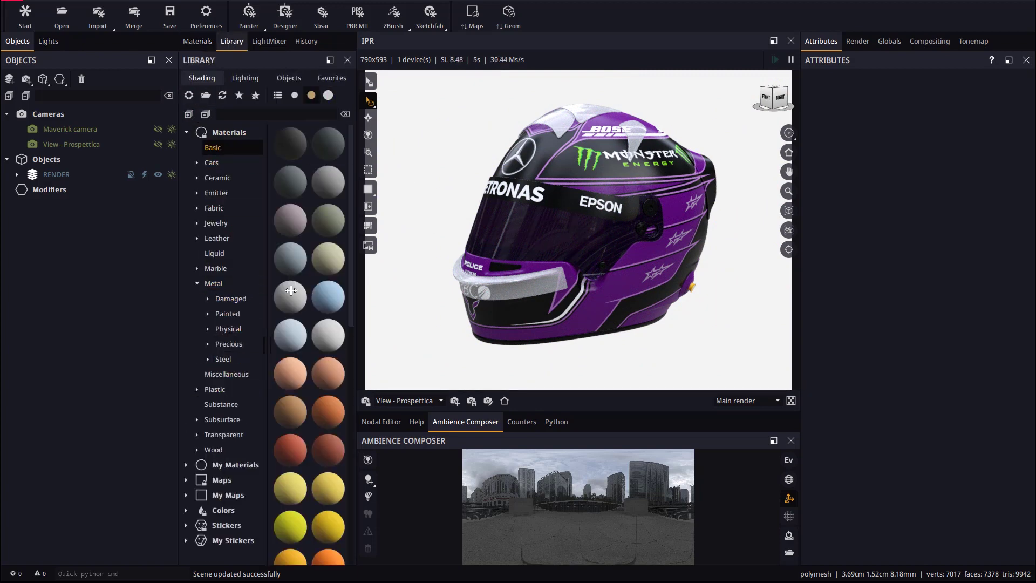
pyautogui.moveTo(632, 294); pyautogui.dragTo(608, 293)
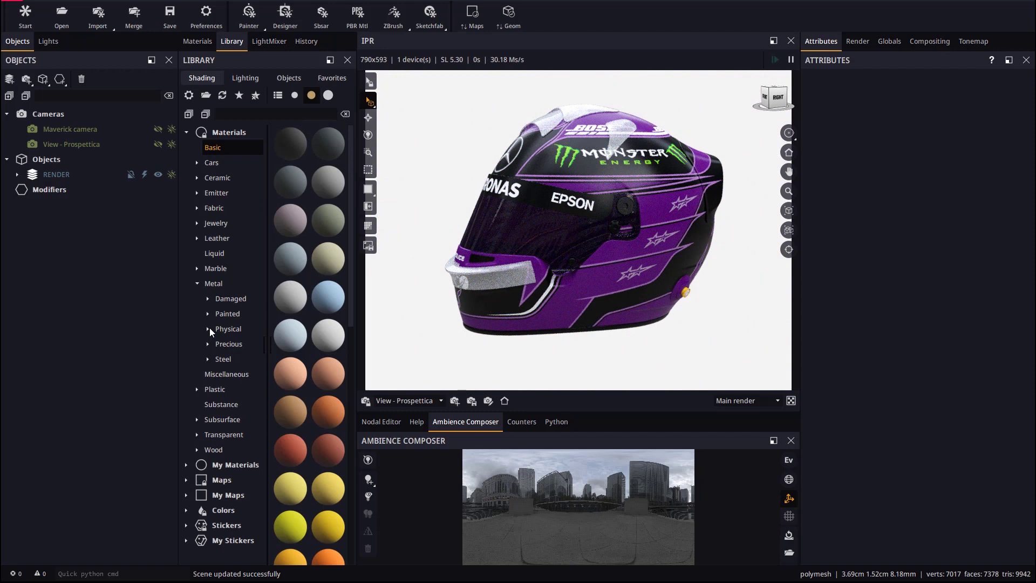
pyautogui.click(207, 359)
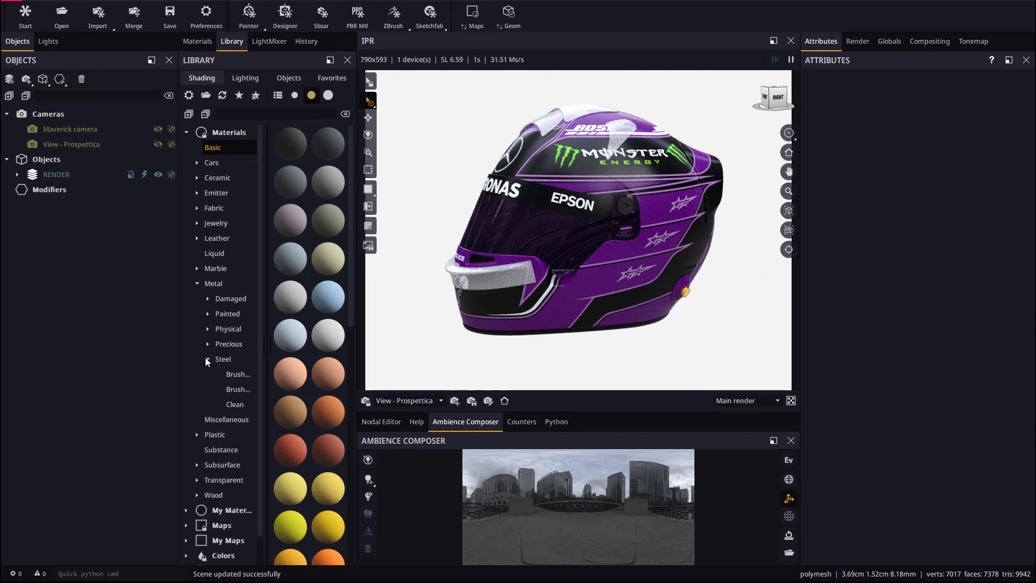
pyautogui.click(236, 403)
pyautogui.scroll(-2, 282, 315)
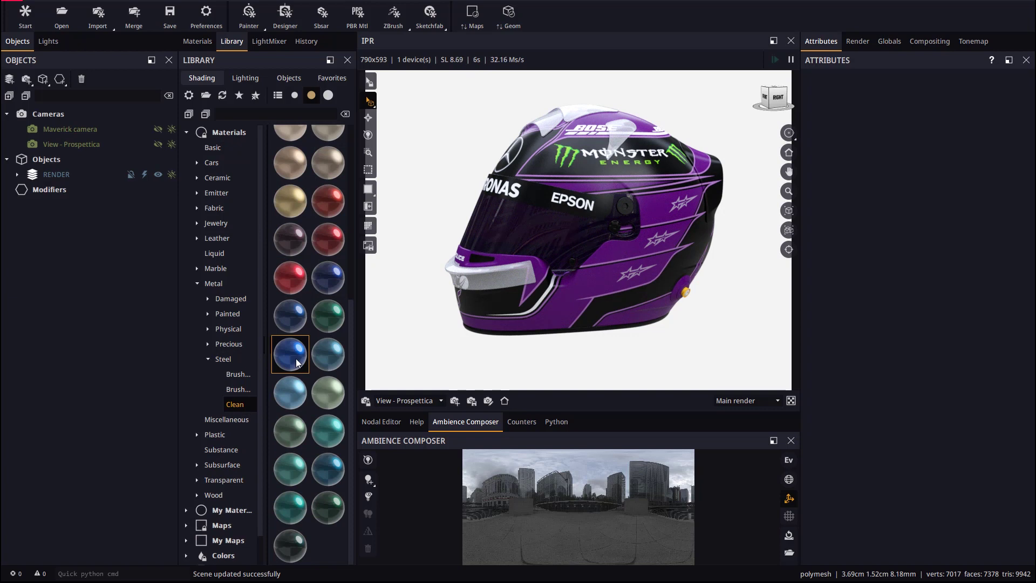
pyautogui.moveTo(296, 356); pyautogui.dragTo(581, 286)
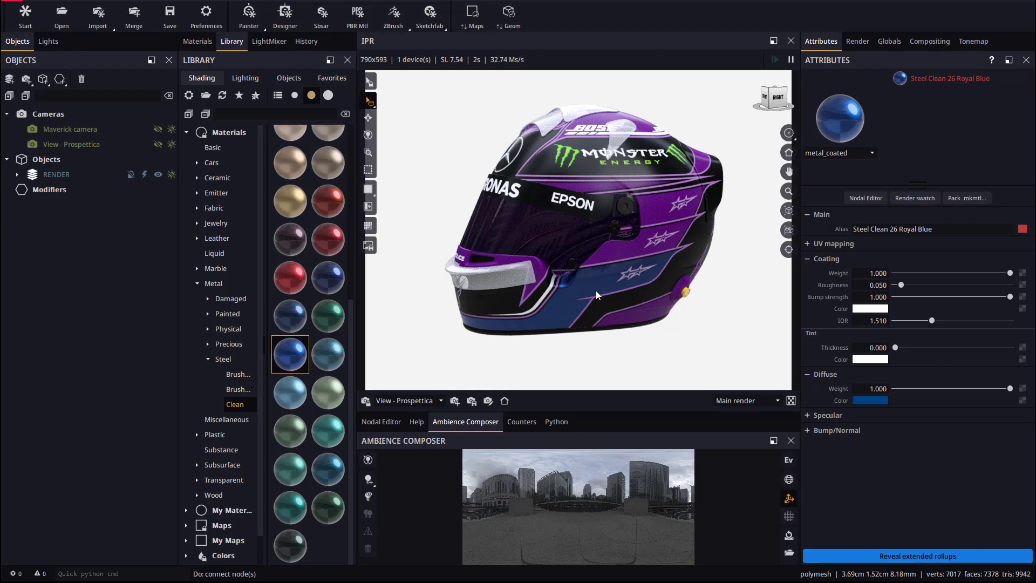
# Step: Change the diffuse color of Steel Clean 26 Royal Blue to the purple sampled from the VIOLA 9 swatch, slightly more saturated and darker
pyautogui.click(197, 41)
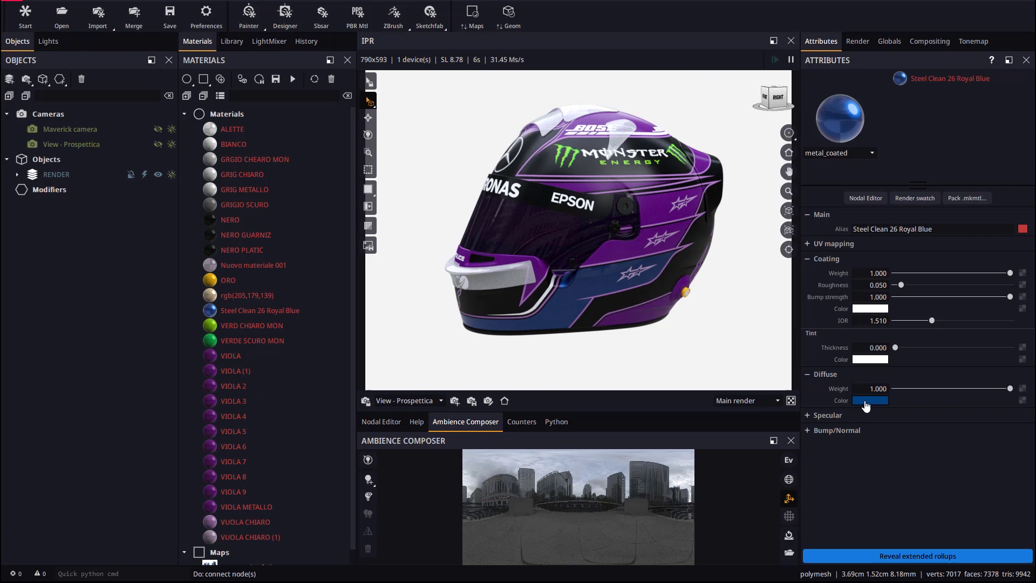
pyautogui.click(868, 402)
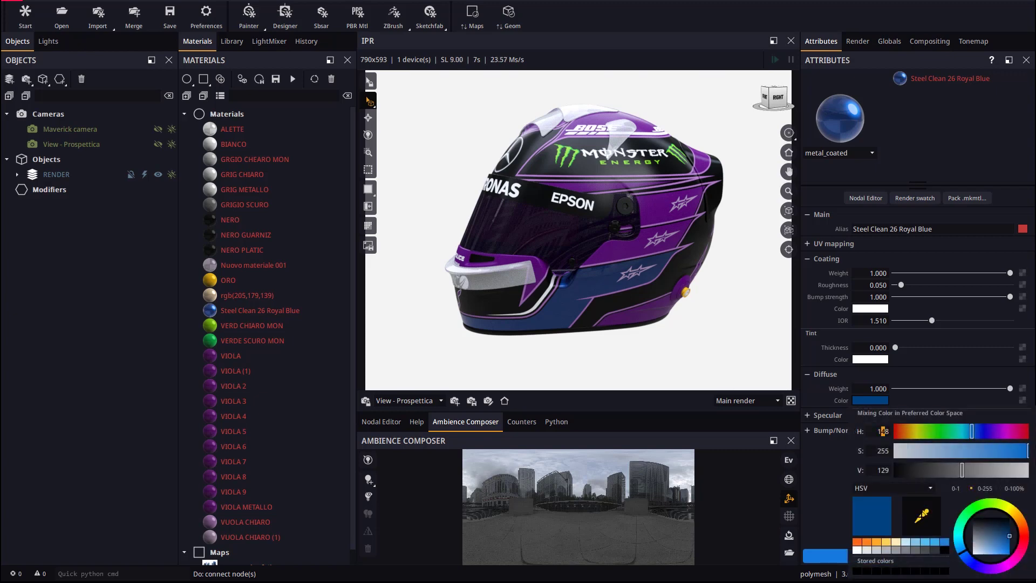
pyautogui.click(211, 490)
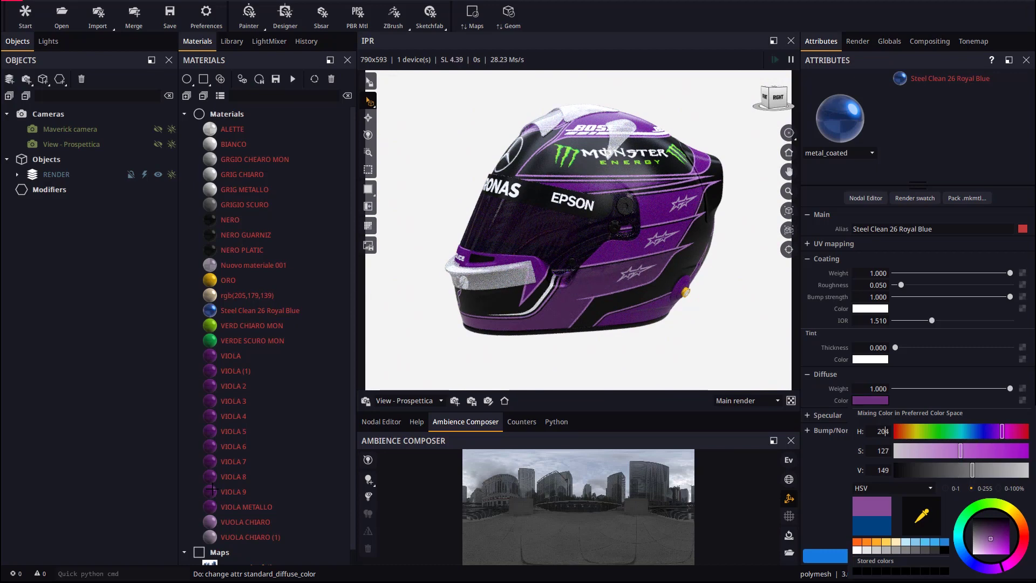
pyautogui.click(210, 489)
pyautogui.click(817, 387)
pyautogui.click(861, 401)
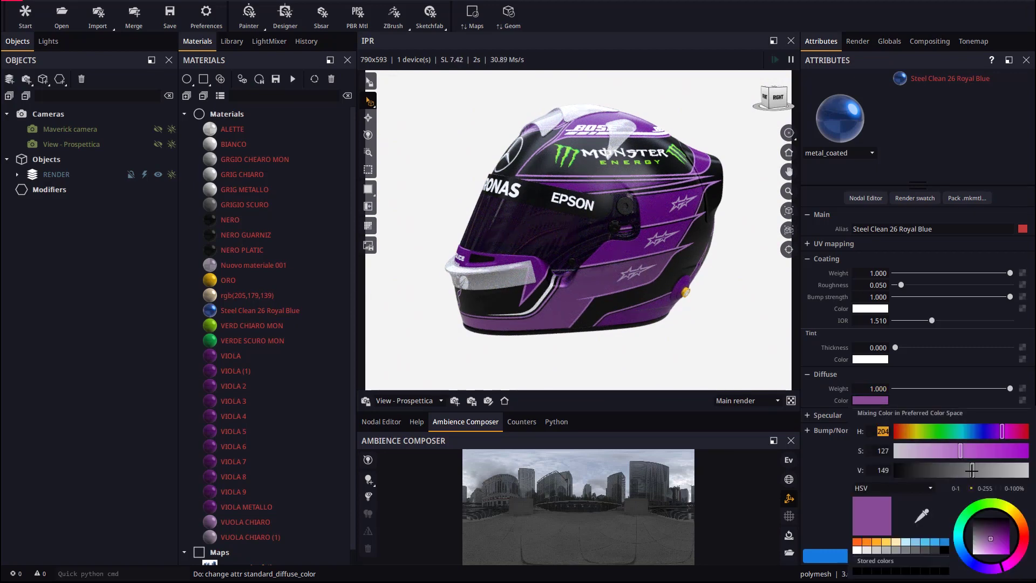
pyautogui.moveTo(962, 451); pyautogui.dragTo(967, 451)
pyautogui.click(967, 471)
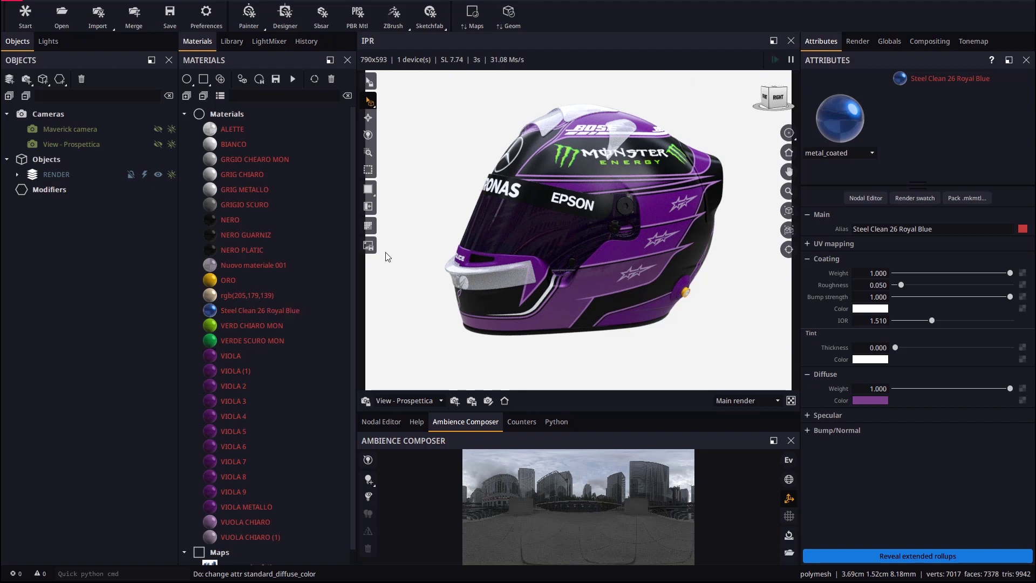
pyautogui.click(266, 311)
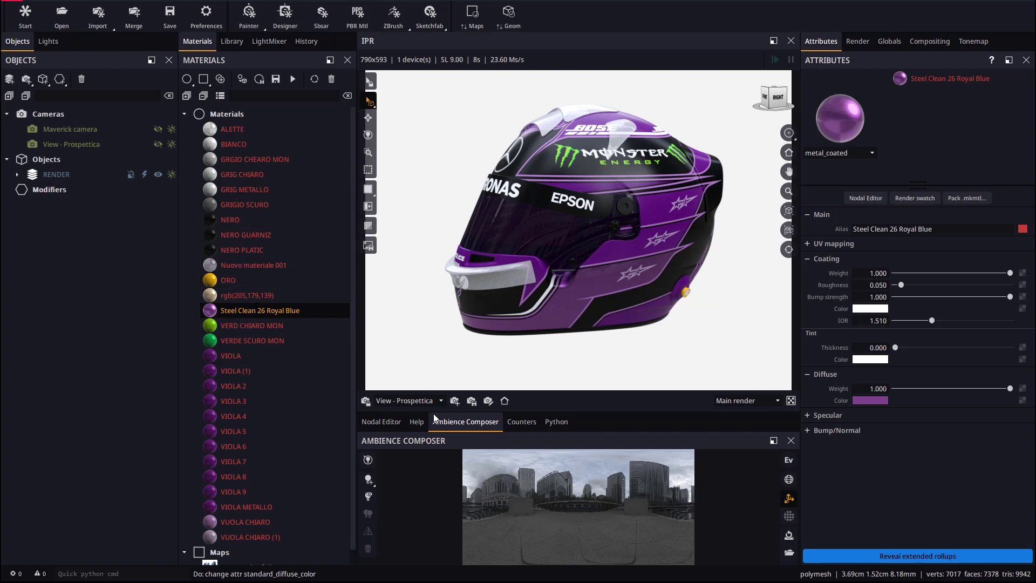
# Step: Assign Steel Clean 26 Royal Blue to all objects using the materials from VIOLA to VIOLA METALLO, and purge the unused materials
pyautogui.click(222, 354)
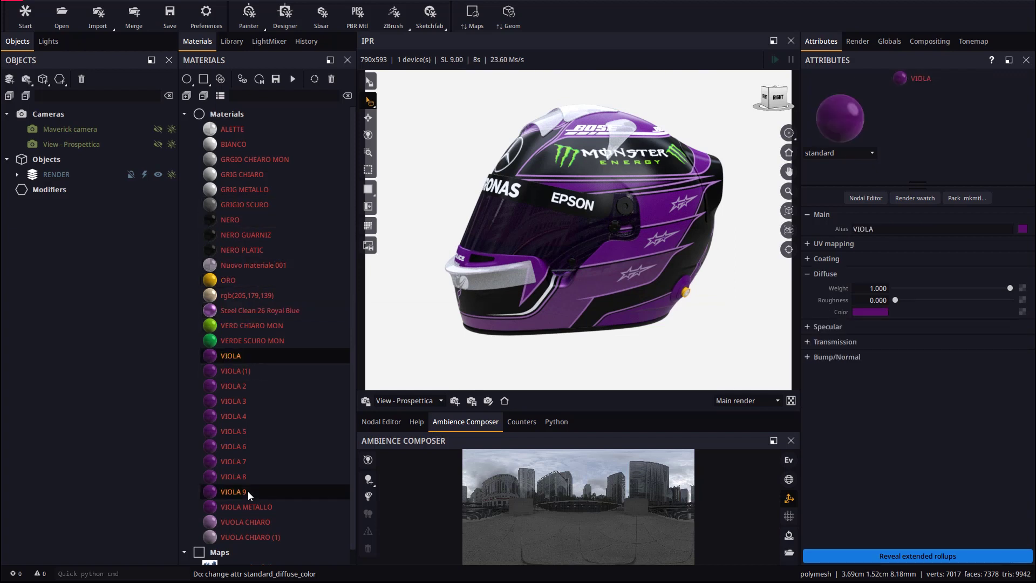
pyautogui.keyDown('shift'); pyautogui.click(240, 507); pyautogui.keyUp('shift')
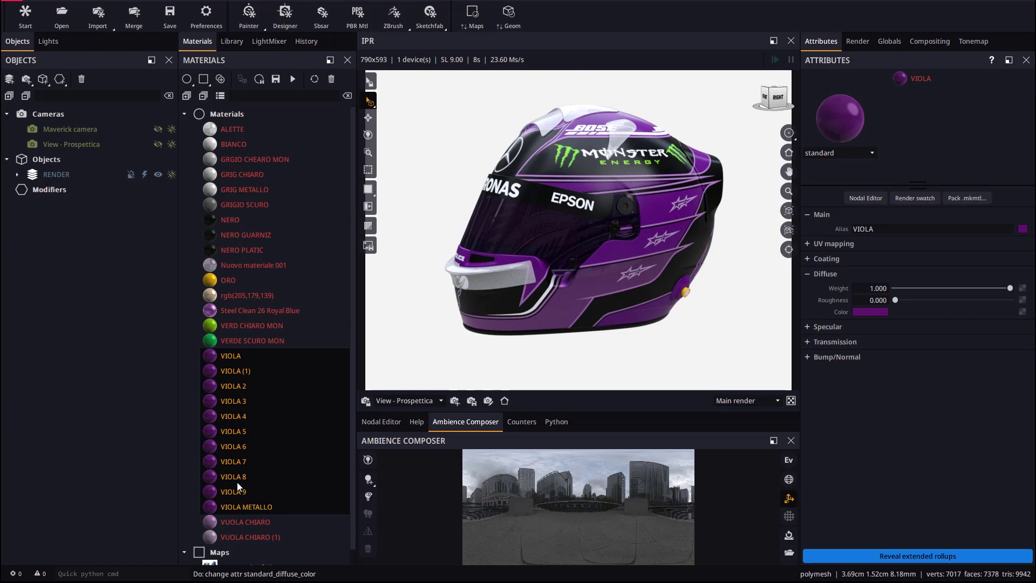
pyautogui.rightClick(230, 401)
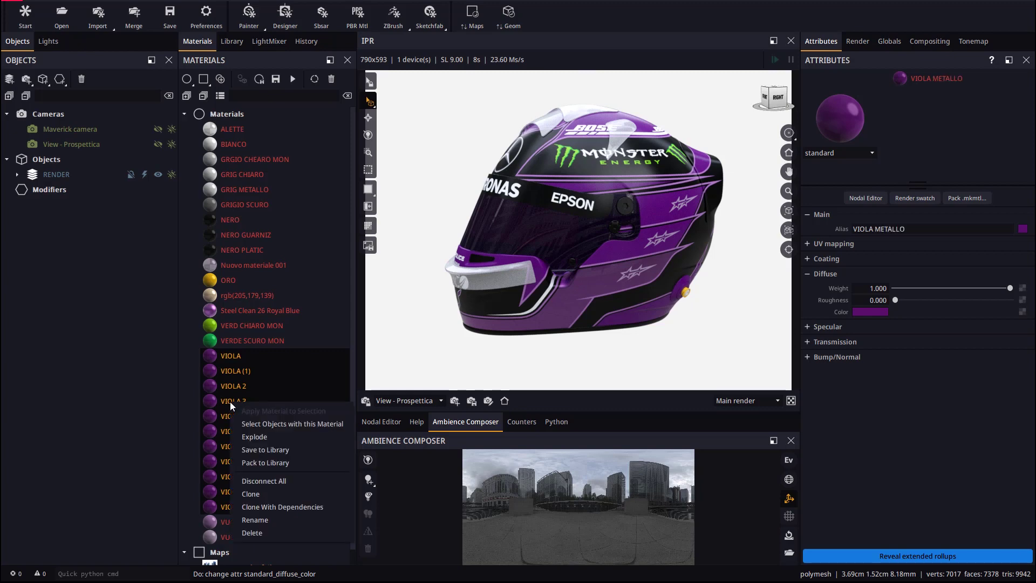
pyautogui.click(293, 424)
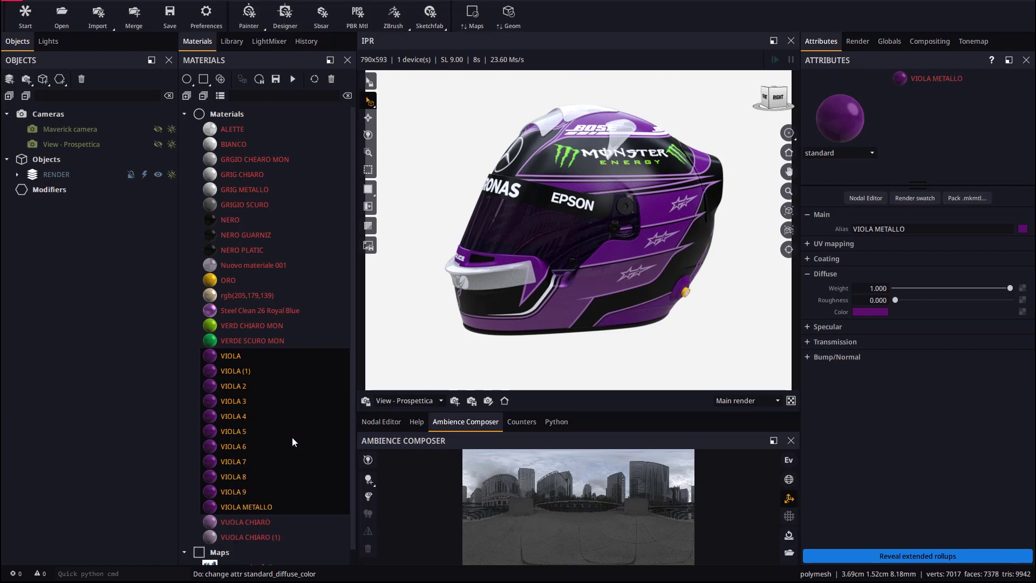
pyautogui.click(238, 310)
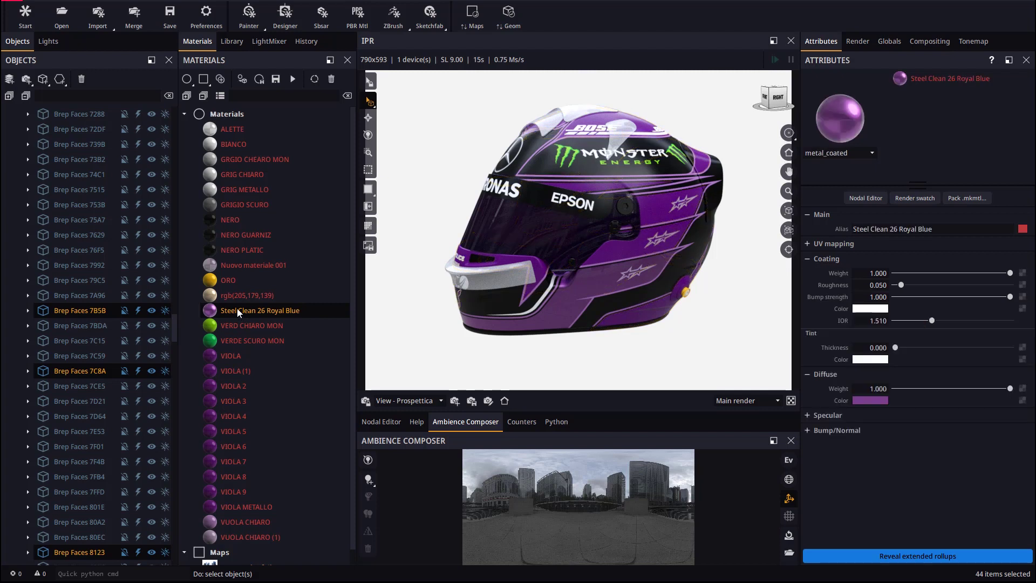
pyautogui.rightClick(238, 309)
pyautogui.click(300, 318)
pyautogui.click(314, 79)
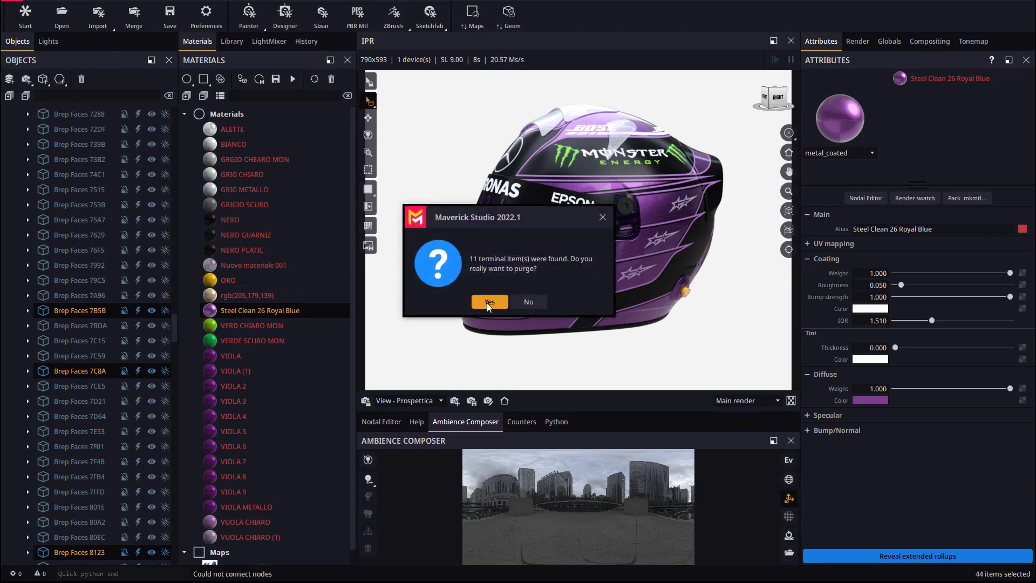
pyautogui.click(488, 302)
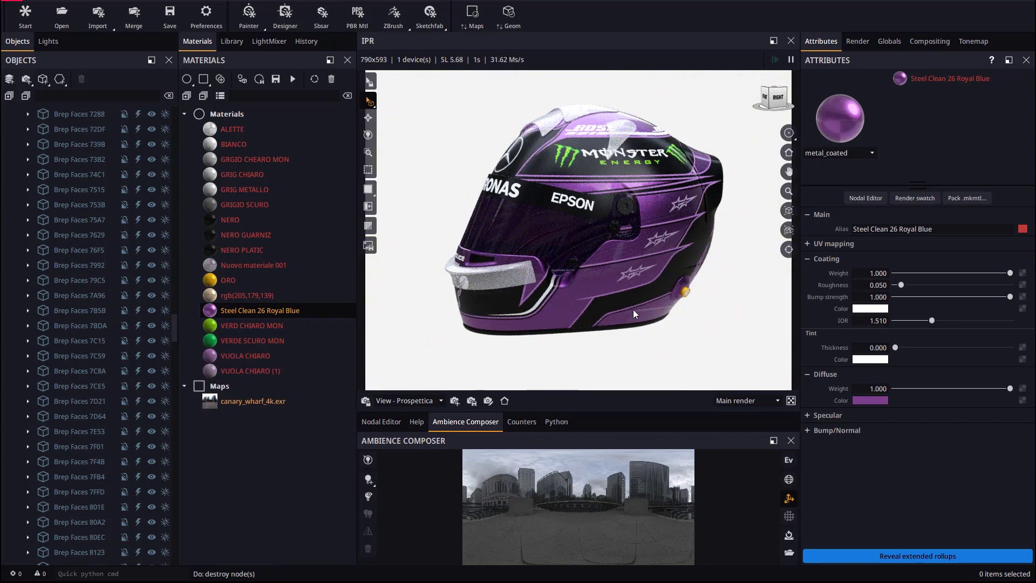
# Step: Apply the clear transparent library material Glass Clear 01 Black to the helmet's visor
pyautogui.moveTo(537, 263); pyautogui.dragTo(617, 236)
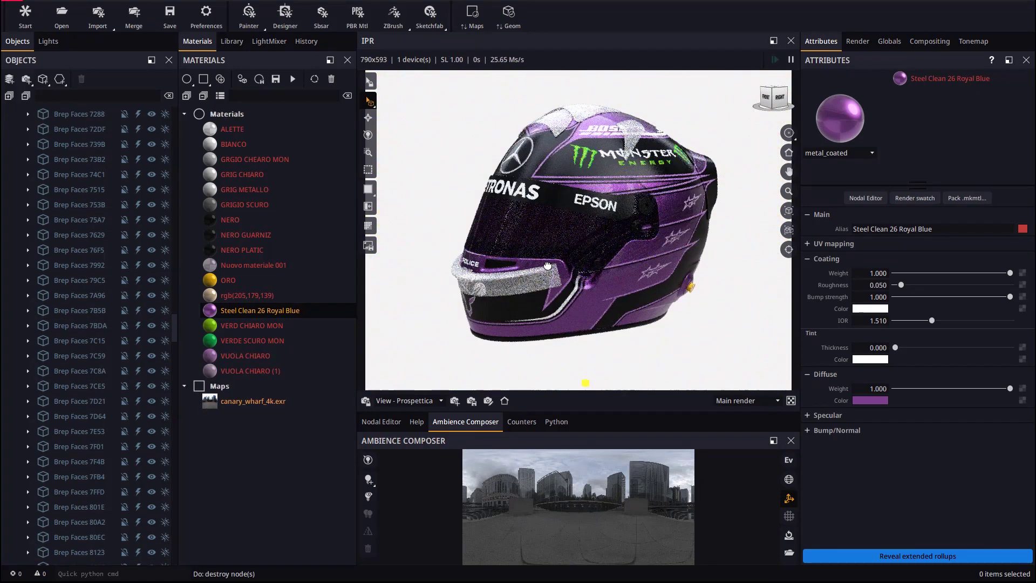
pyautogui.click(232, 41)
pyautogui.click(198, 284)
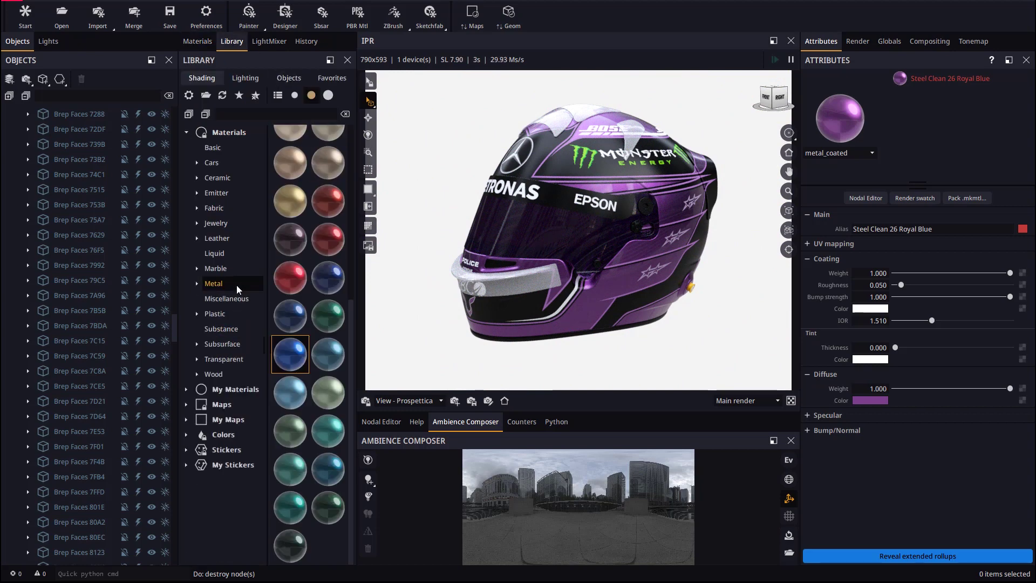
pyautogui.click(197, 359)
pyautogui.click(223, 374)
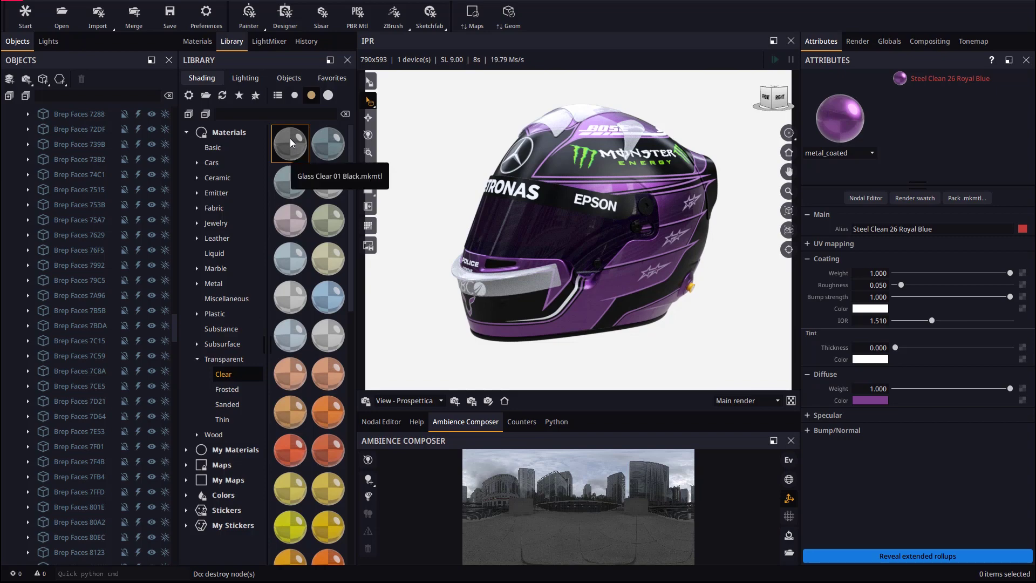
pyautogui.moveTo(292, 143); pyautogui.dragTo(578, 289)
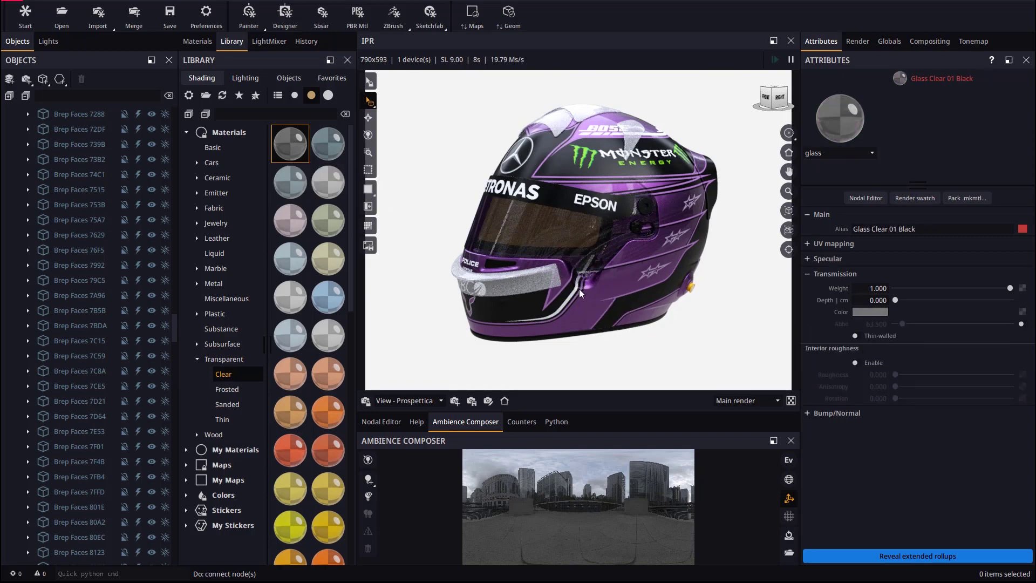
pyautogui.moveTo(527, 263); pyautogui.dragTo(608, 245)
pyautogui.moveTo(285, 147); pyautogui.dragTo(549, 241)
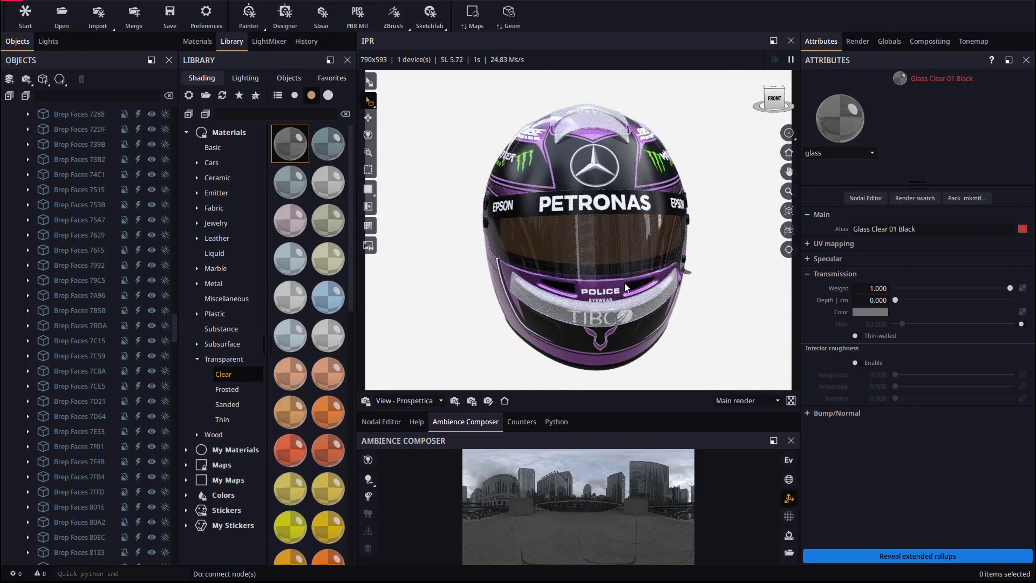
pyautogui.moveTo(625, 287); pyautogui.dragTo(540, 281)
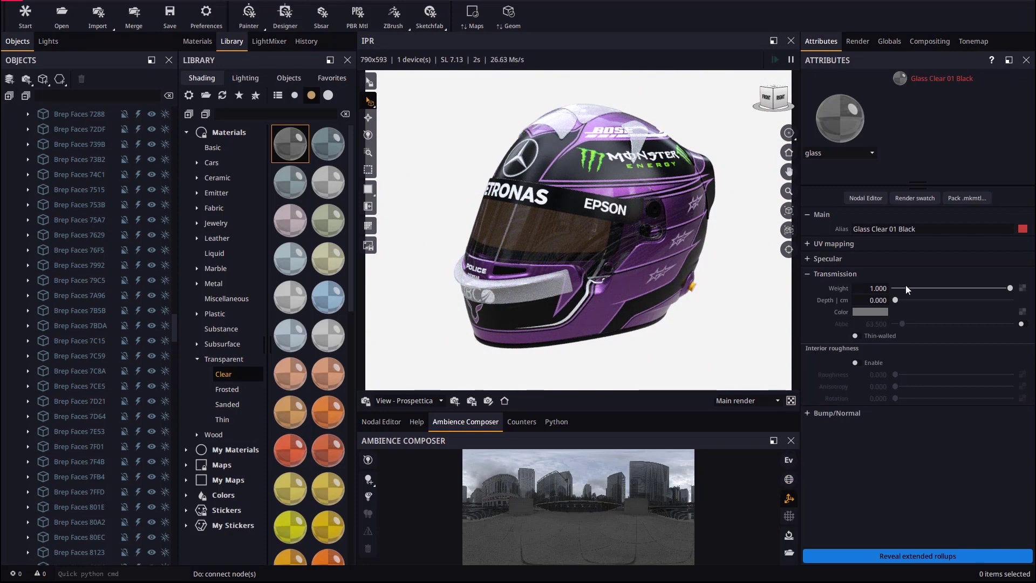
# Step: Reduce the transmission weight of Glass Clear 01 Black to about 0.479
pyautogui.click(935, 288)
pyautogui.moveTo(937, 288); pyautogui.dragTo(950, 290)
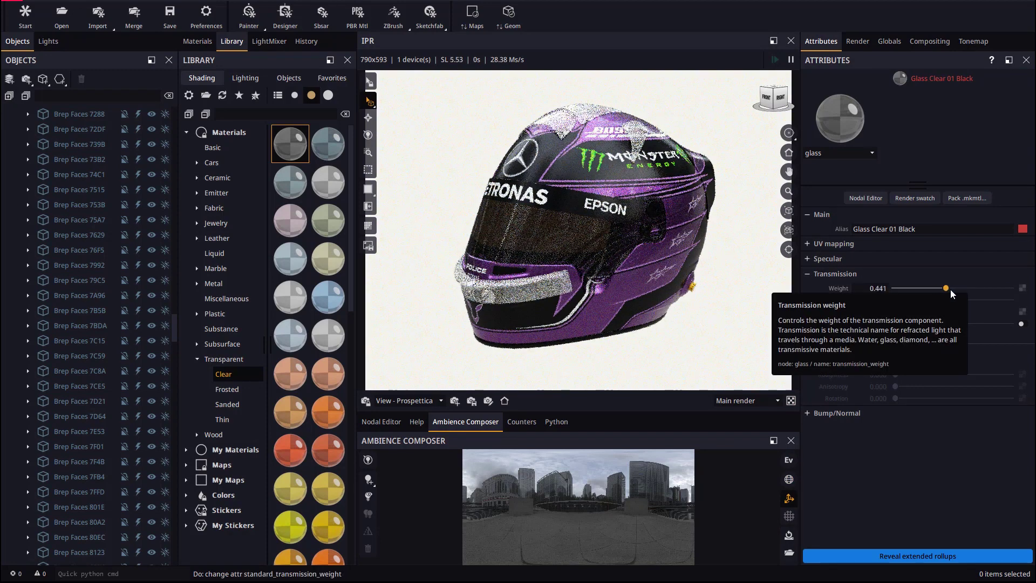
pyautogui.moveTo(549, 296); pyautogui.dragTo(523, 272)
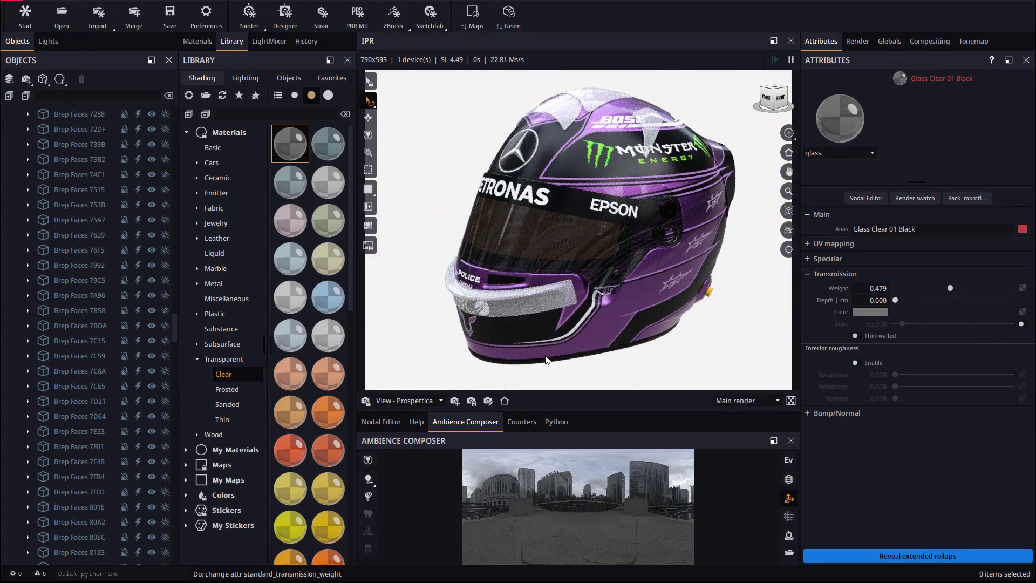
# Step: Apply the frosted library material Glass Frosted 12 White to the chin spoiler and top fins that use ALETTE
pyautogui.click(525, 304)
pyautogui.moveTo(544, 156)
pyautogui.mouseDown()
pyautogui.moveTo(551, 229)
pyautogui.moveTo(556, 159)
pyautogui.mouseUp()
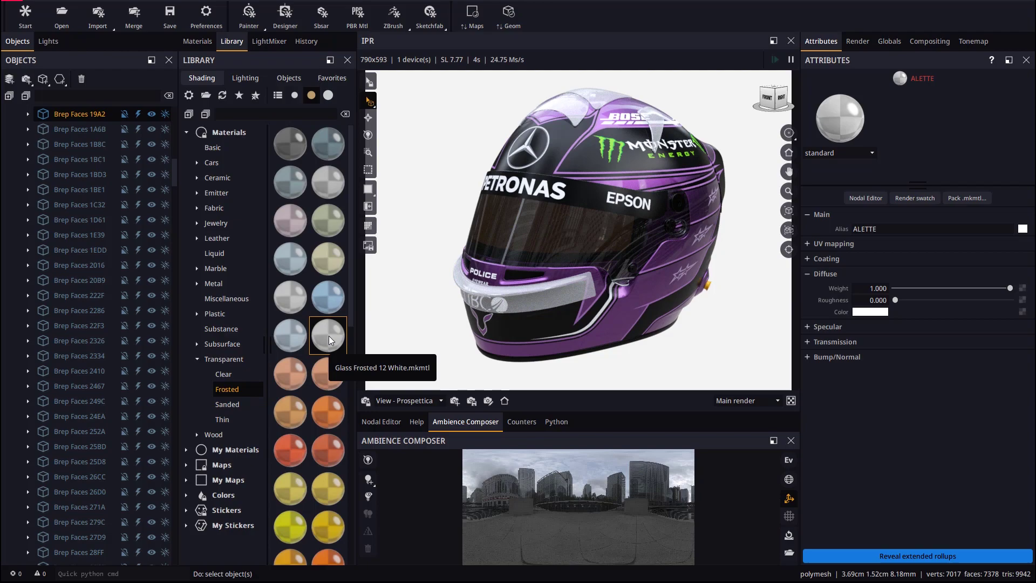
pyautogui.moveTo(328, 335); pyautogui.dragTo(549, 285)
pyautogui.moveTo(585, 195); pyautogui.dragTo(586, 221)
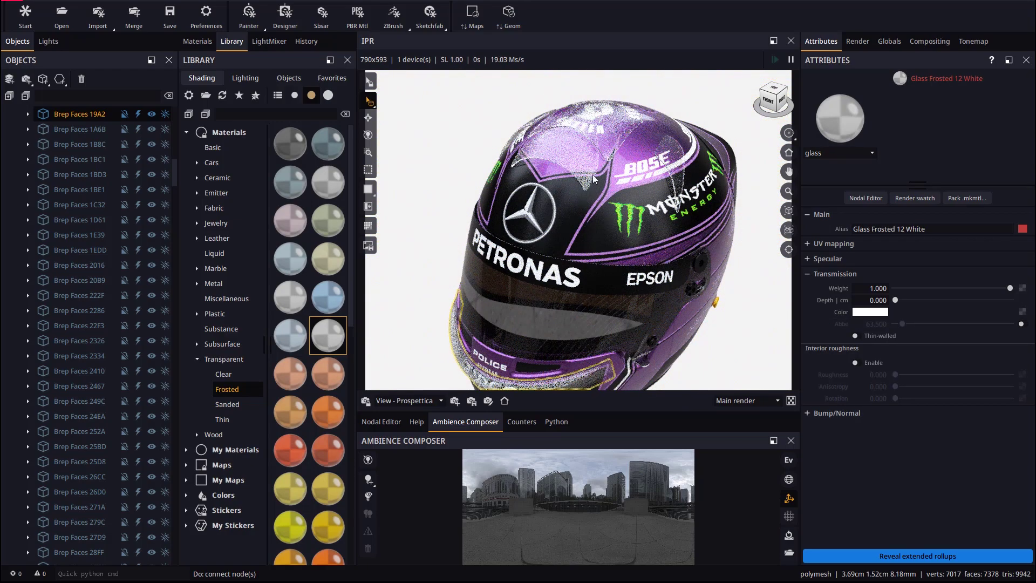
pyautogui.scroll(2, 580, 206)
pyautogui.moveTo(565, 193); pyautogui.dragTo(565, 268, button='middle')
pyautogui.scroll(2, 565, 269)
pyautogui.scroll(3, 565, 268)
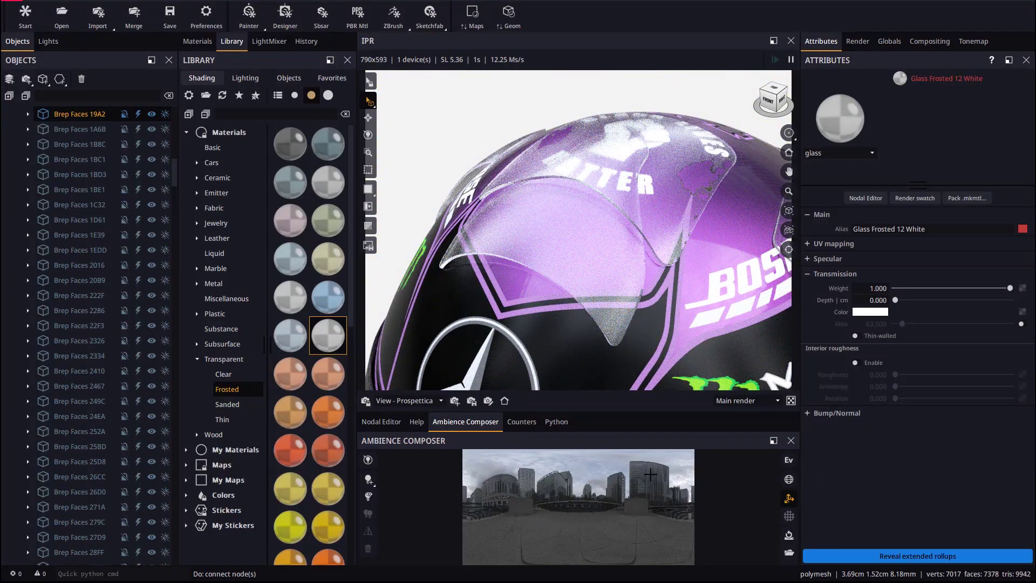
# Step: Reduce the transmission weight of Glass Frosted 12 White to about 0.601
pyautogui.moveTo(942, 287); pyautogui.dragTo(964, 286)
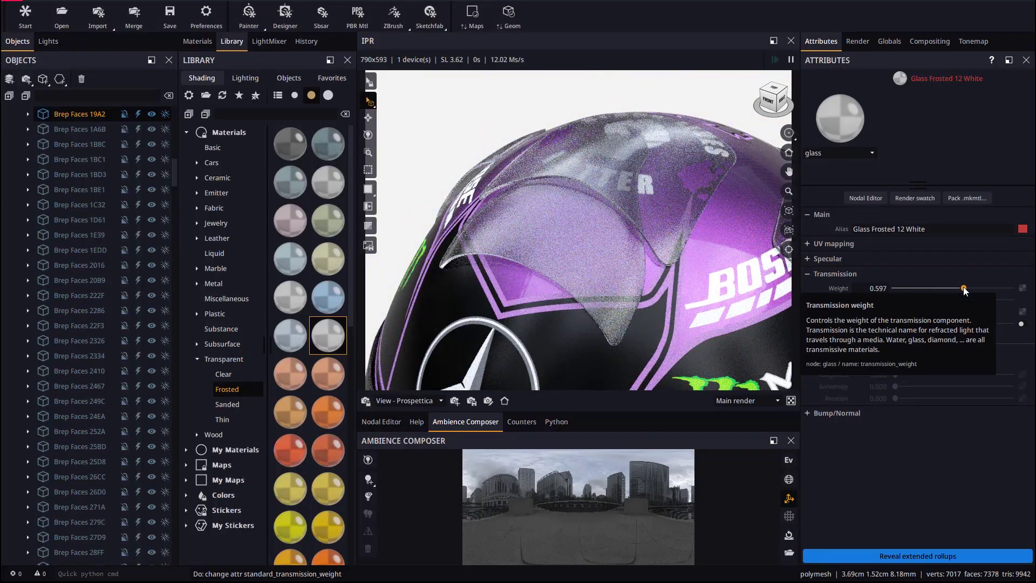
pyautogui.keyDown('alt'); pyautogui.moveTo(606, 311); pyautogui.dragTo(592, 248); pyautogui.keyUp('alt')
pyautogui.scroll(-5, 592, 248)
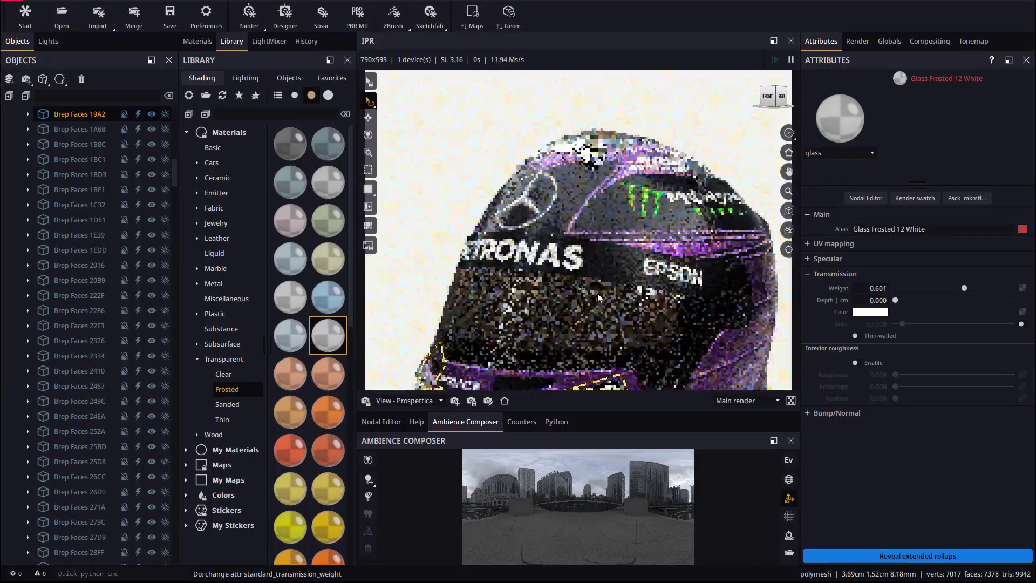
pyautogui.keyDown('alt'); pyautogui.moveTo(589, 310); pyautogui.dragTo(588, 297, button='middle'); pyautogui.keyUp('alt')
pyautogui.keyDown('alt'); pyautogui.moveTo(589, 297); pyautogui.dragTo(535, 294); pyautogui.keyUp('alt')
pyautogui.scroll(-2, 579, 297)
pyautogui.keyDown('alt'); pyautogui.moveTo(597, 324); pyautogui.dragTo(591, 292, button='middle'); pyautogui.keyUp('alt')
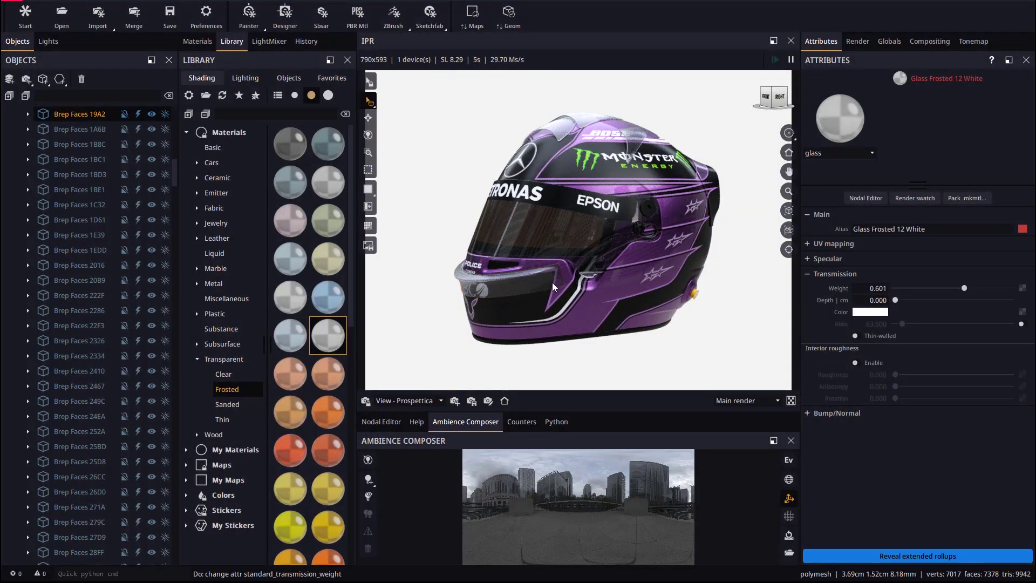
# Step: In the importer preferences, turn off preserving scene cameras on merge/update
pyautogui.click(206, 15)
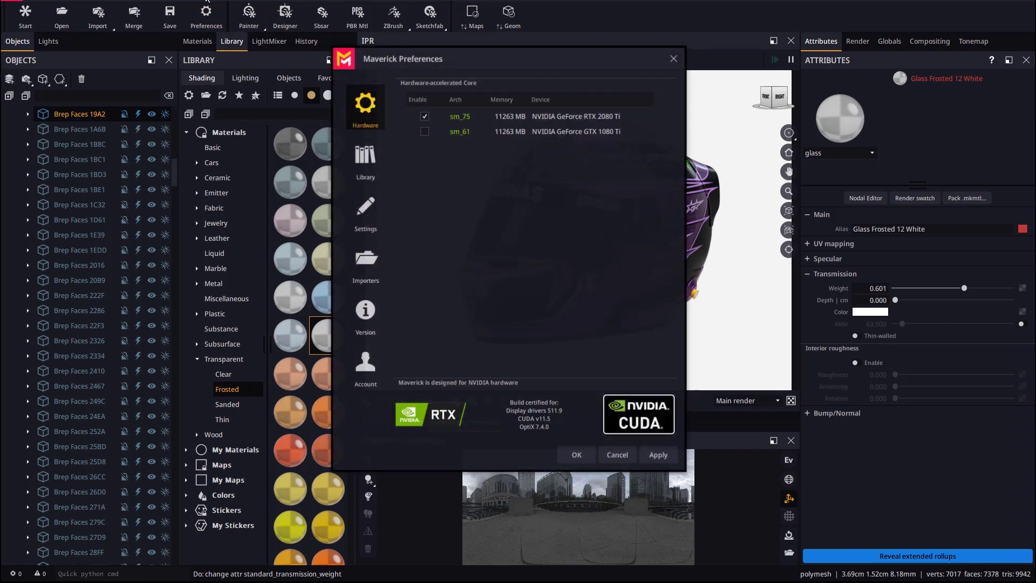
pyautogui.click(357, 261)
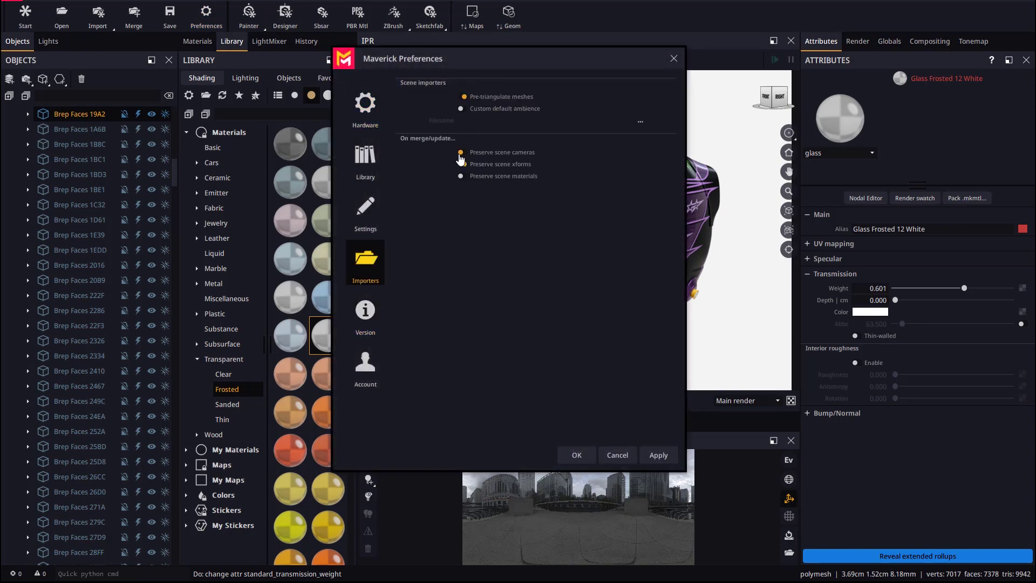
pyautogui.moveTo(527, 66); pyautogui.dragTo(293, 69)
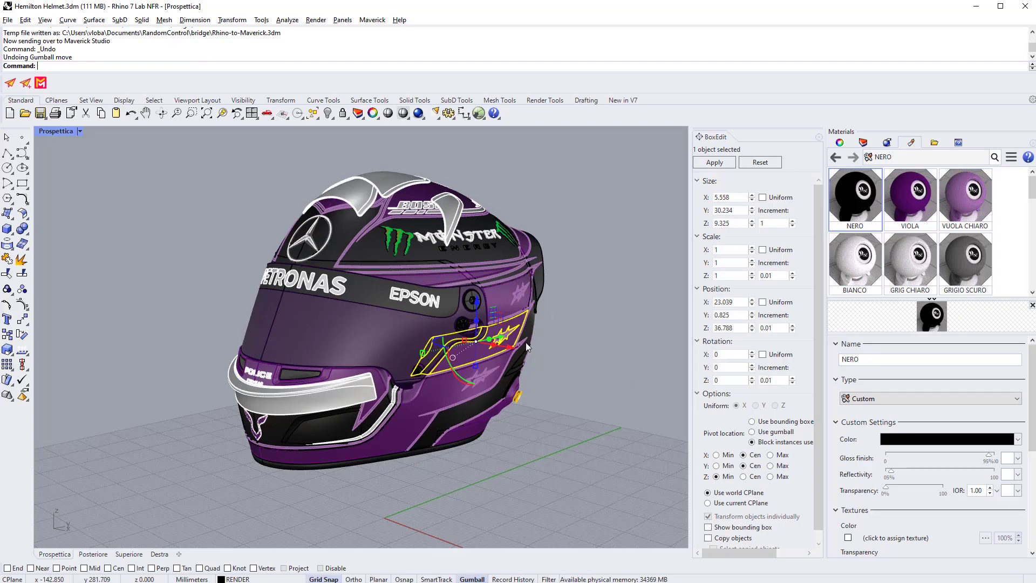
# Step: Switch to Rhino and update the running Maverick Studio scene with only the selected star panel on the helmet's side
pyautogui.click(25, 83)
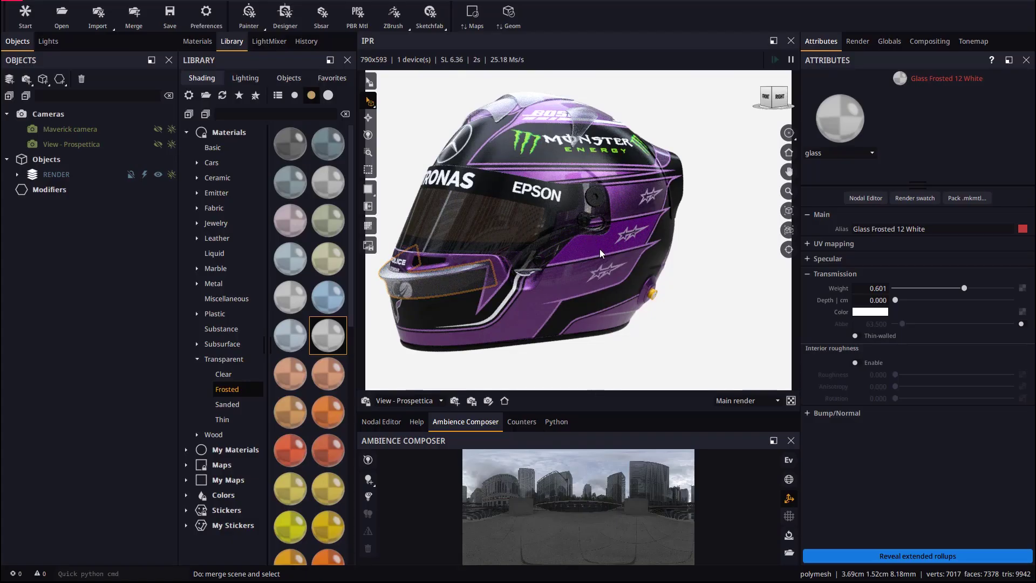
pyautogui.scroll(3, 600, 248)
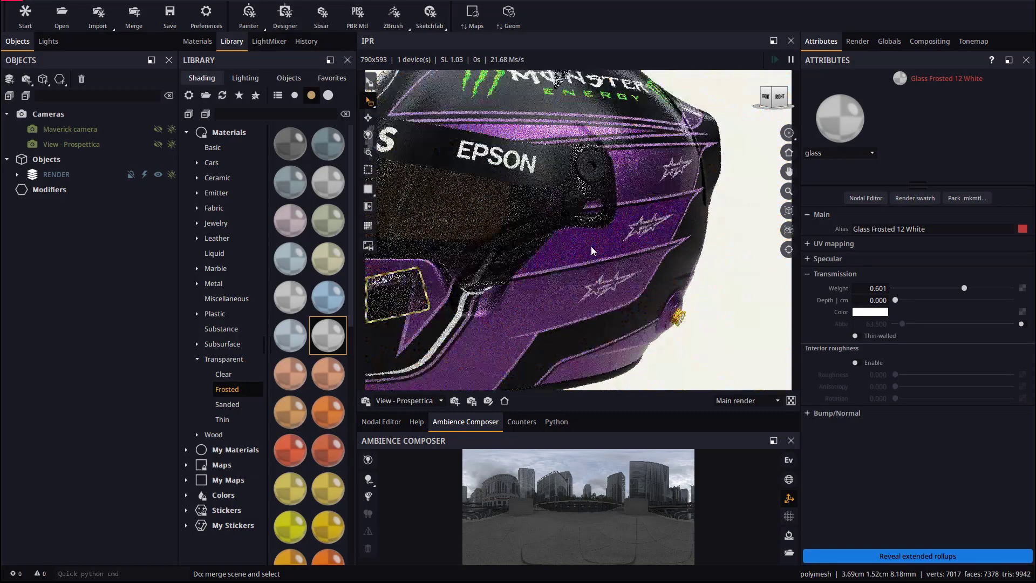
# Step: Assign Steel Clean 26 Royal Blue to the side star panel that uses the VIOLA 5 material
pyautogui.click(604, 245)
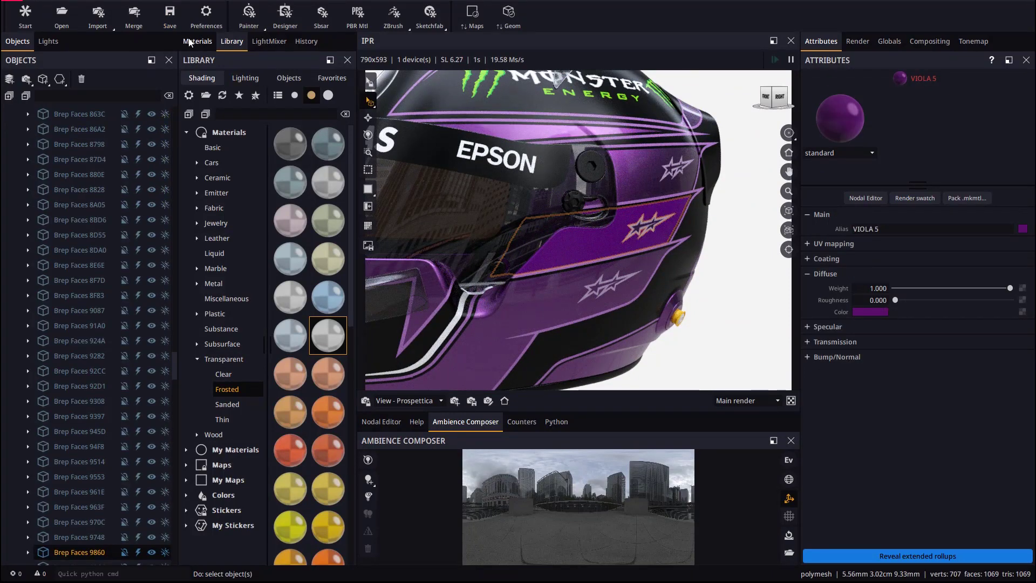
pyautogui.click(190, 41)
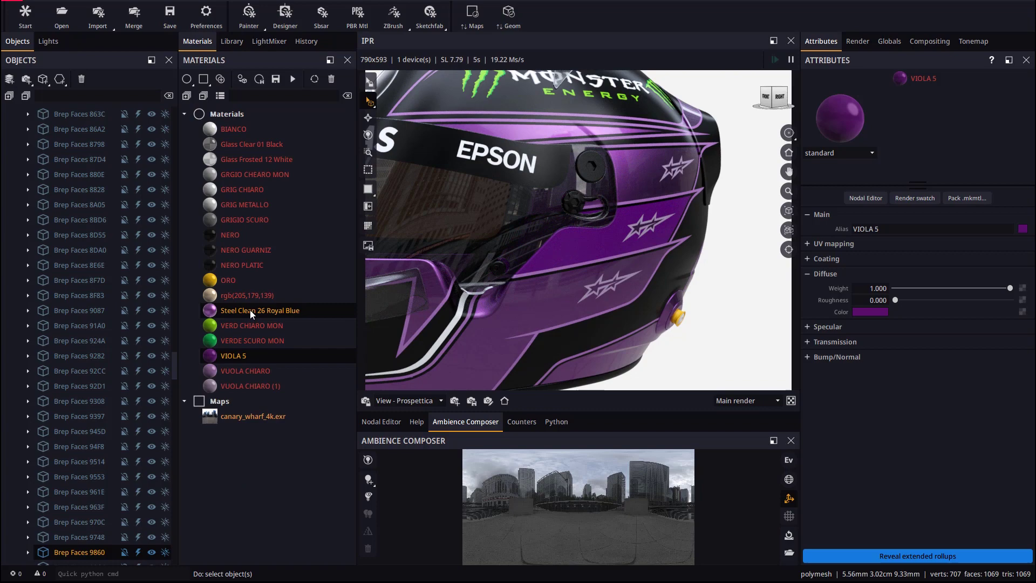
pyautogui.moveTo(251, 310); pyautogui.dragTo(575, 274)
pyautogui.scroll(-3, 576, 276)
pyautogui.moveTo(576, 276); pyautogui.dragTo(594, 282, button='middle')
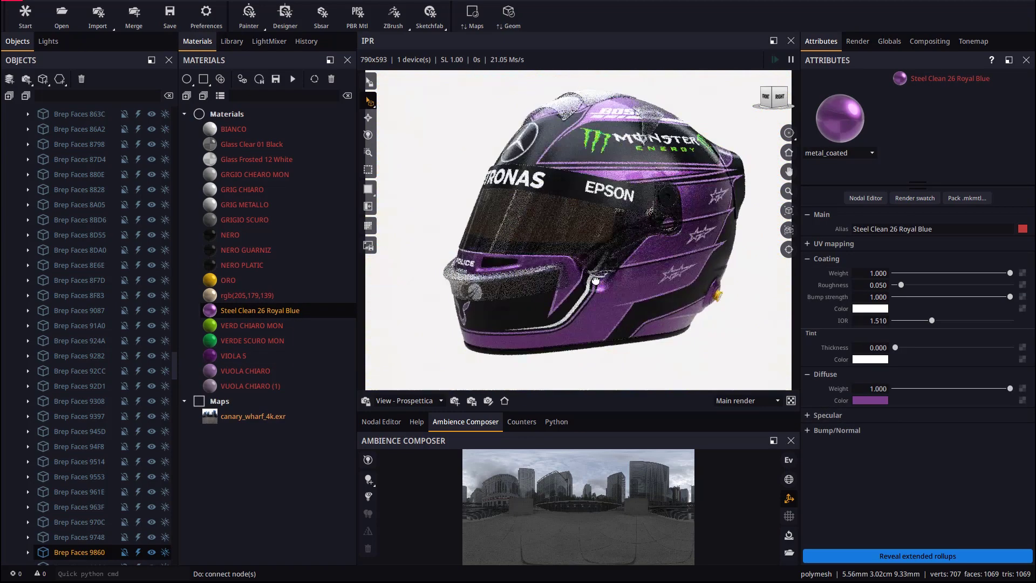
# Step: Turn on preserving scene materials on merge/update in the importer preferences and accept the change
pyautogui.click(208, 23)
pyautogui.click(365, 263)
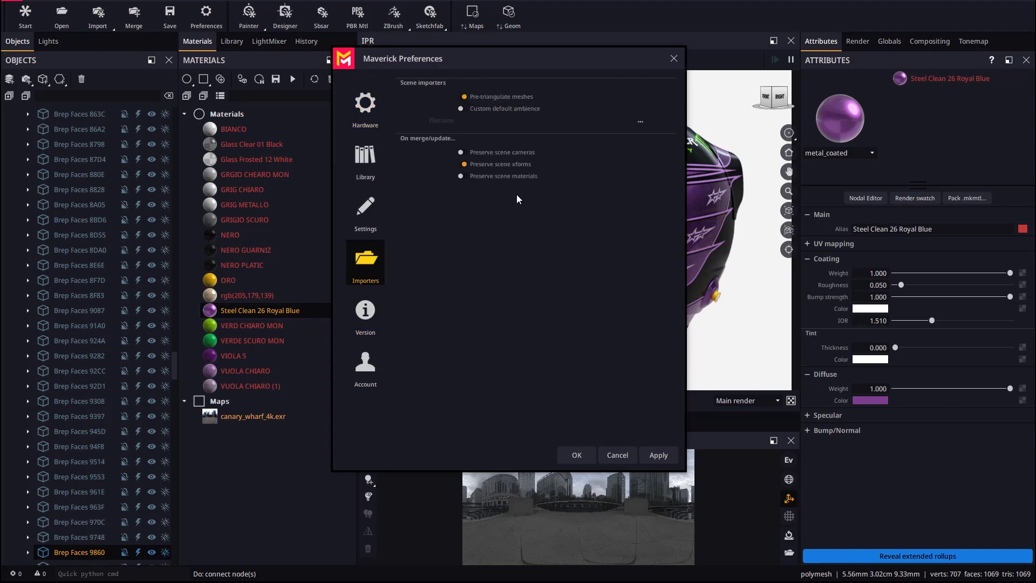
pyautogui.moveTo(559, 66); pyautogui.dragTo(508, 69)
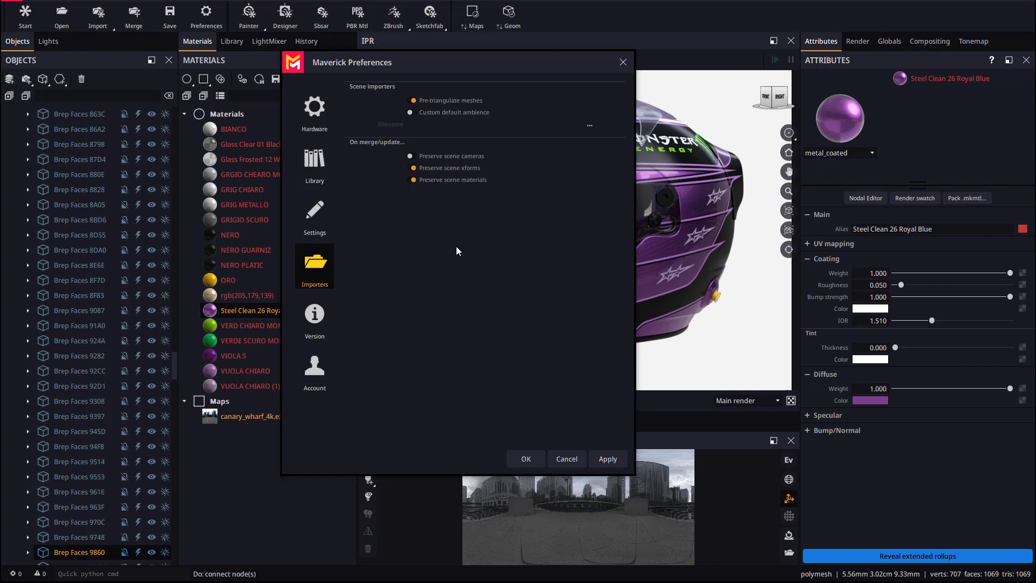
pyautogui.click(526, 459)
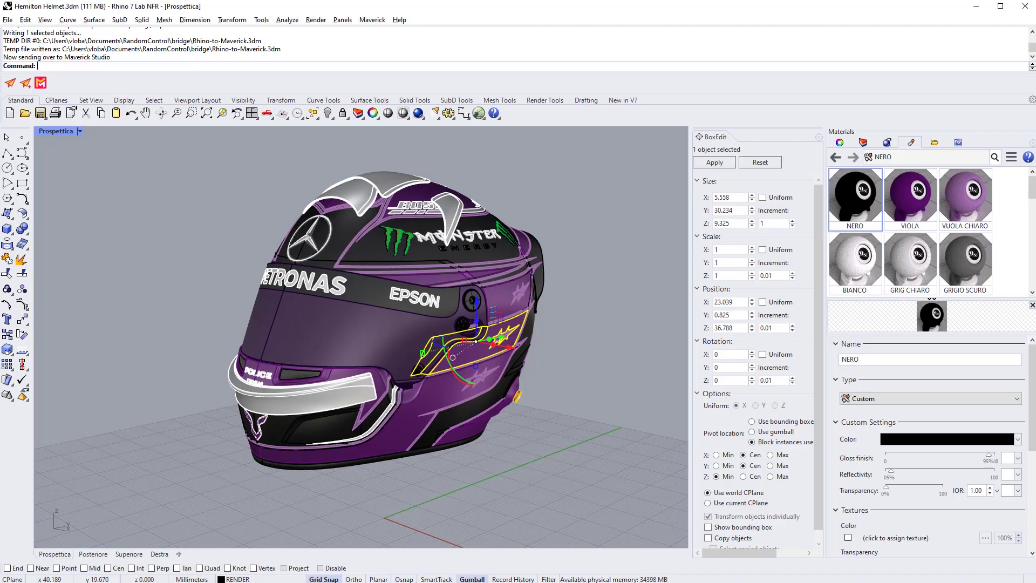
# Step: Switch to Rhino, face the helmet from the front with nothing selected, and save the viewport as a named view called Front
pyautogui.moveTo(211, 287)
pyautogui.mouseDown(button='right')
pyautogui.moveTo(171, 287)
pyautogui.moveTo(229, 286)
pyautogui.mouseUp(button='right')
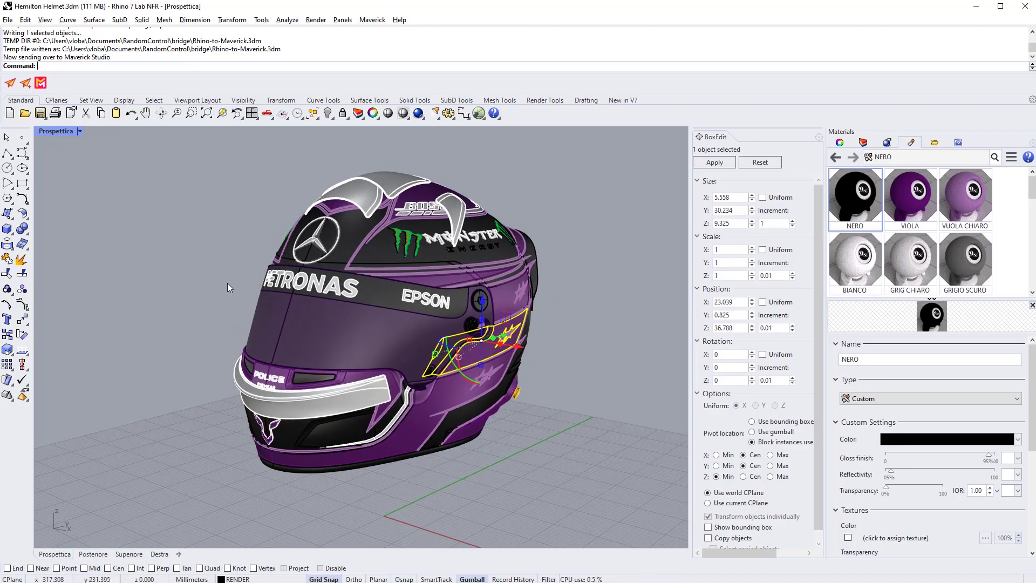
pyautogui.moveTo(314, 318); pyautogui.dragTo(380, 309, button='right')
pyautogui.click(549, 236)
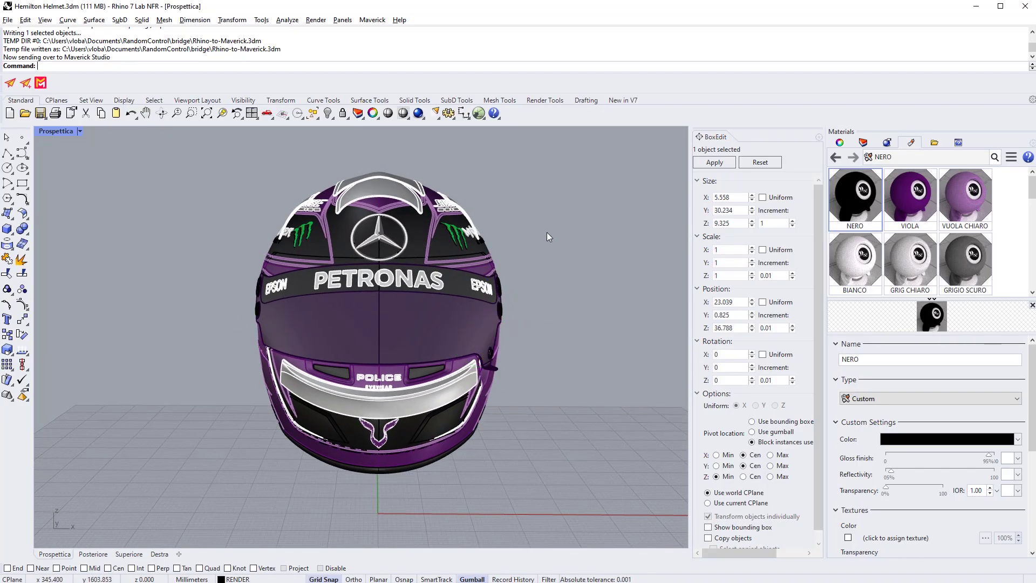
pyautogui.click(55, 131)
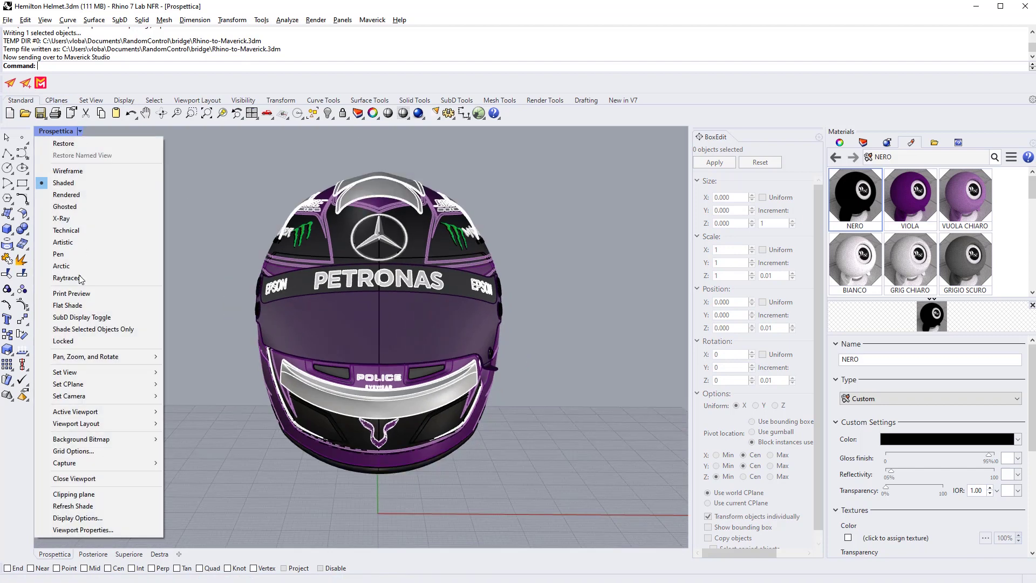
pyautogui.moveTo(102, 373)
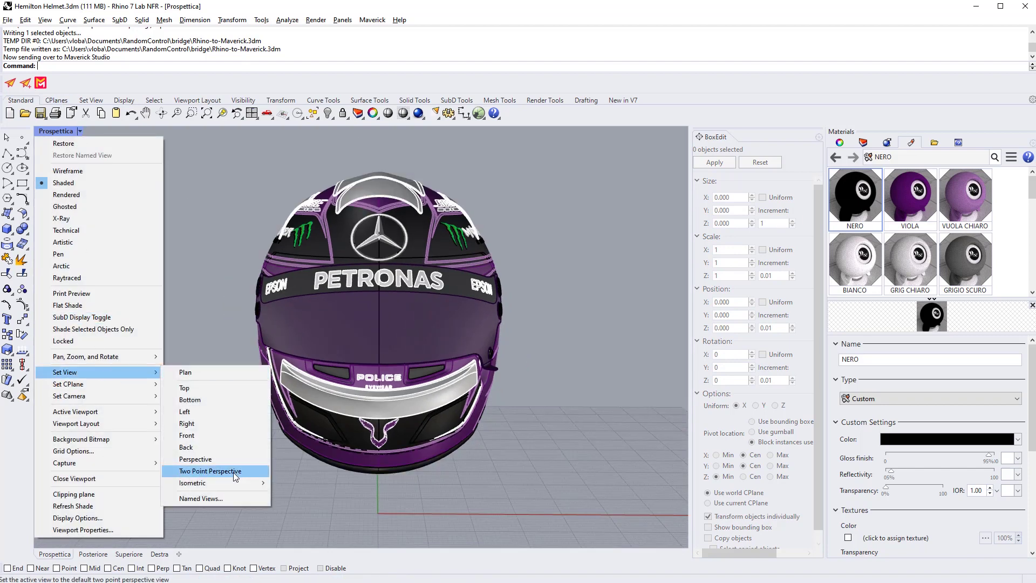
pyautogui.click(237, 499)
pyautogui.click(526, 316)
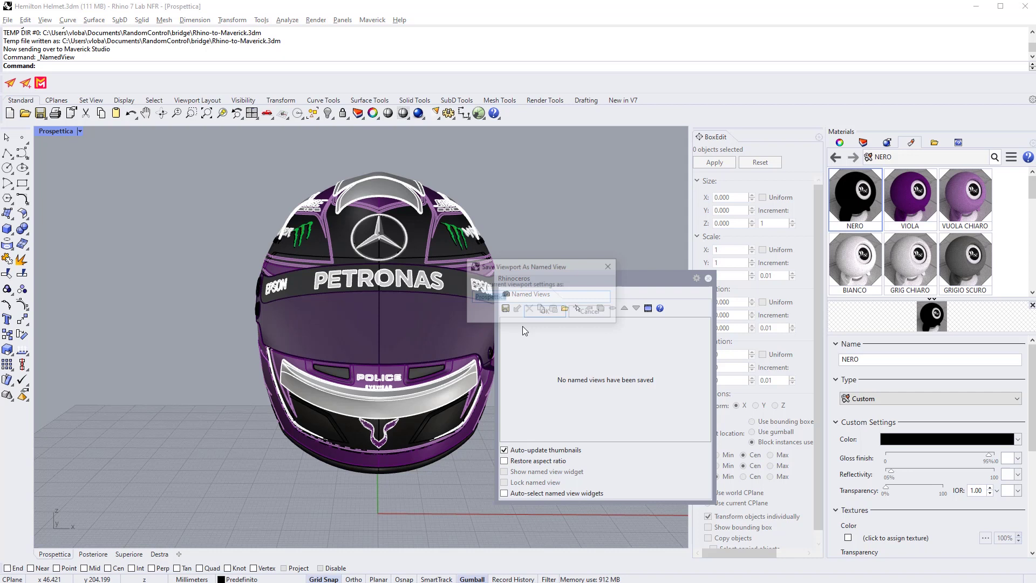
pyautogui.write('Front')
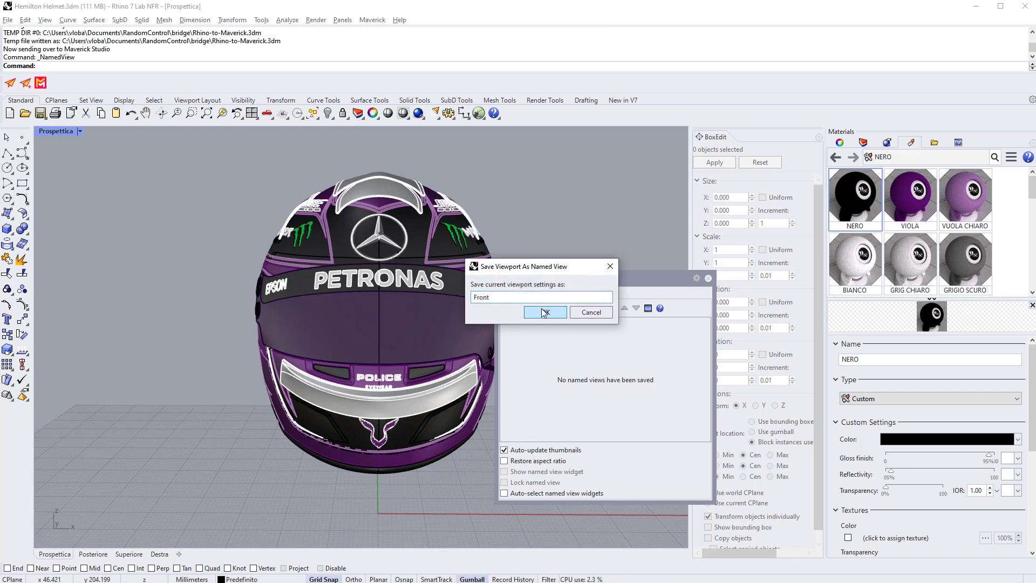
pyautogui.click(544, 311)
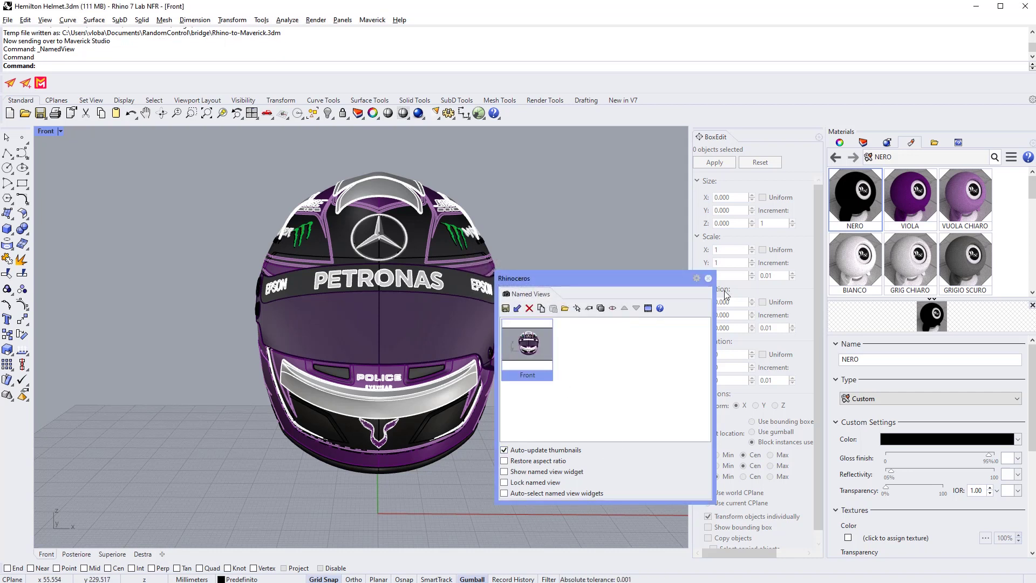
pyautogui.click(708, 279)
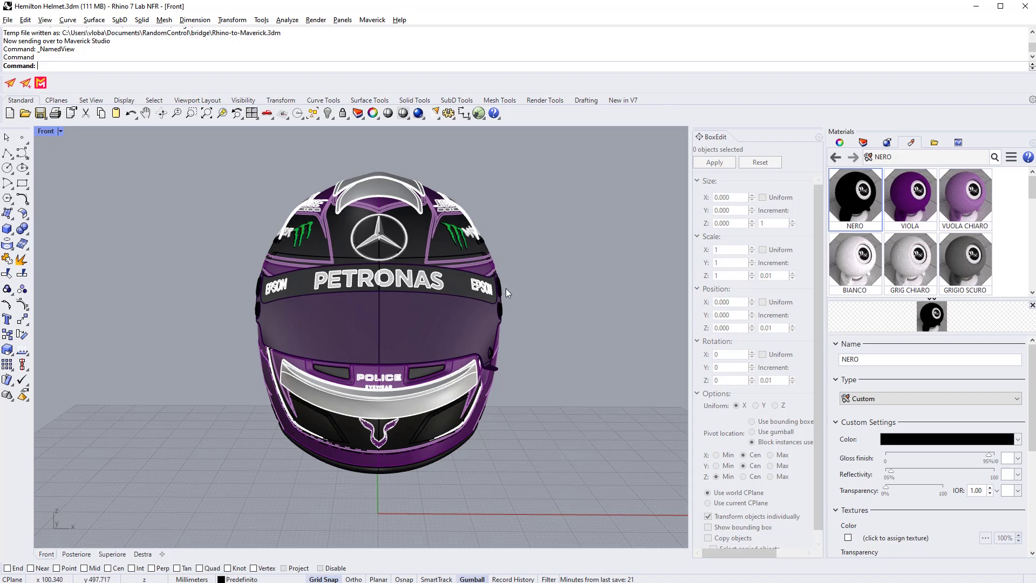
# Step: Turn the Rhino view to a three-quarter angle and update the running Maverick Studio scene with the current document
pyautogui.moveTo(294, 430); pyautogui.dragTo(444, 322, button='right')
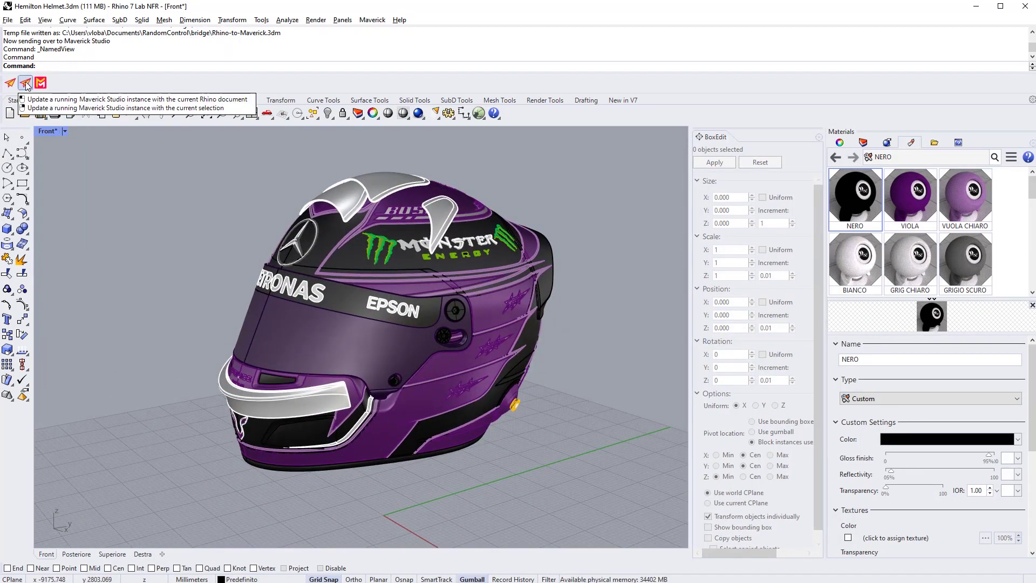
pyautogui.click(25, 83)
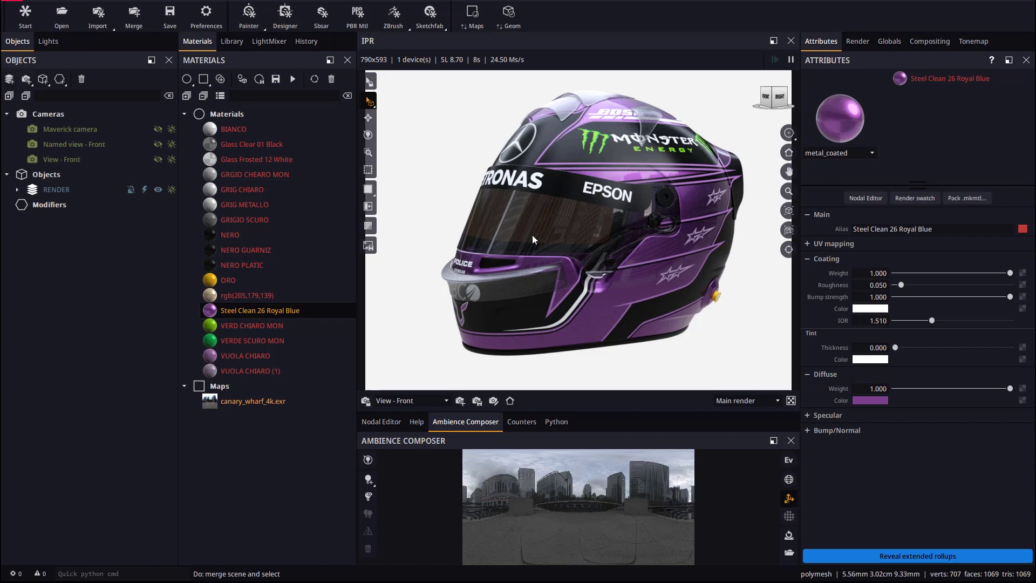
# Step: Orbit the rendered helmet to inspect its side, and switch the render camera to Named view - Front
pyautogui.moveTo(532, 235); pyautogui.dragTo(587, 239)
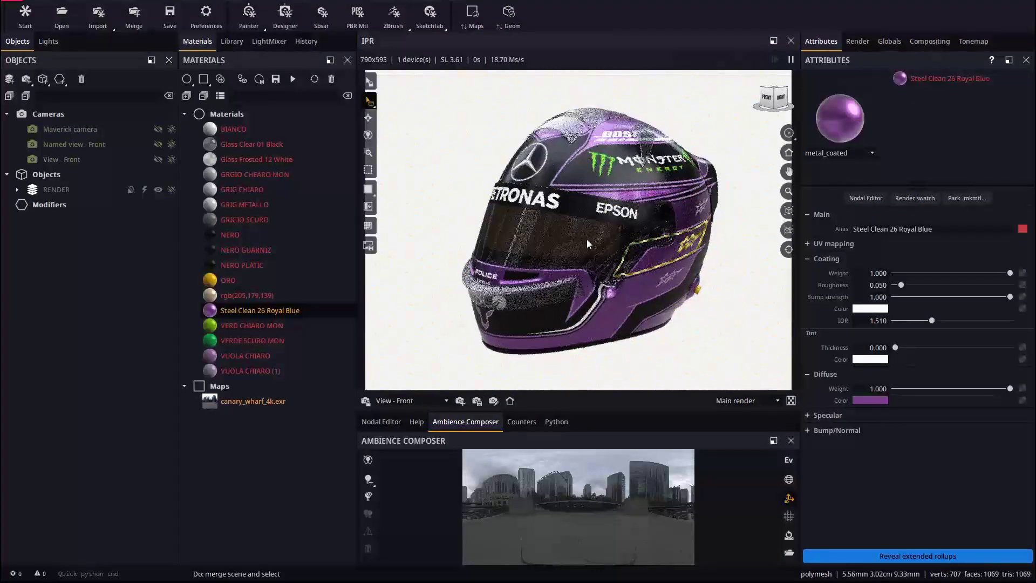
pyautogui.click(402, 401)
pyautogui.click(406, 425)
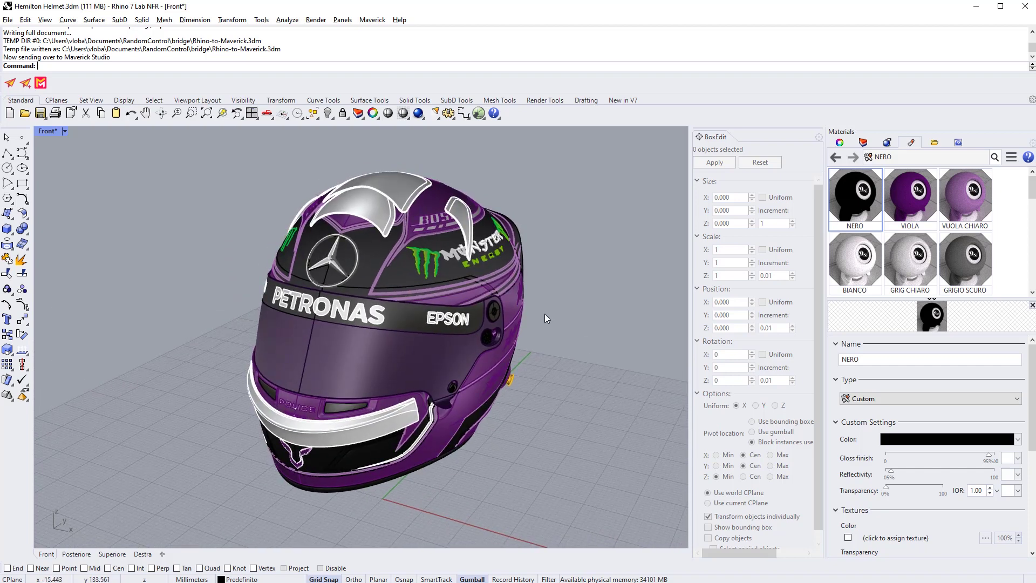
# Step: Update the Maverick Studio scene from a zoomed-in Rhino view, and compare the View - Front and Named view - Front cameras
pyautogui.scroll(5, 524, 312)
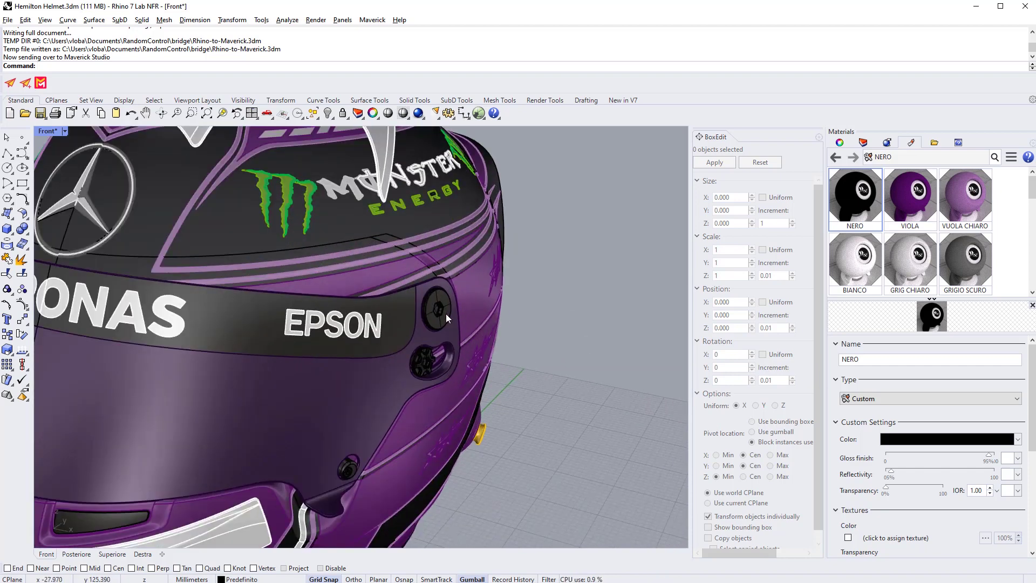
pyautogui.click(25, 83)
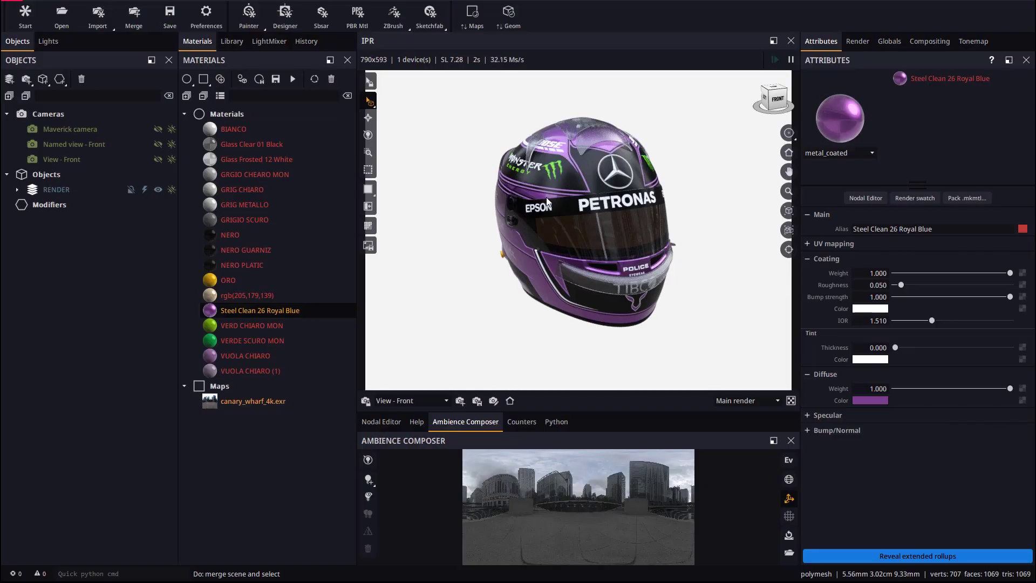
pyautogui.click(511, 401)
pyautogui.click(510, 401)
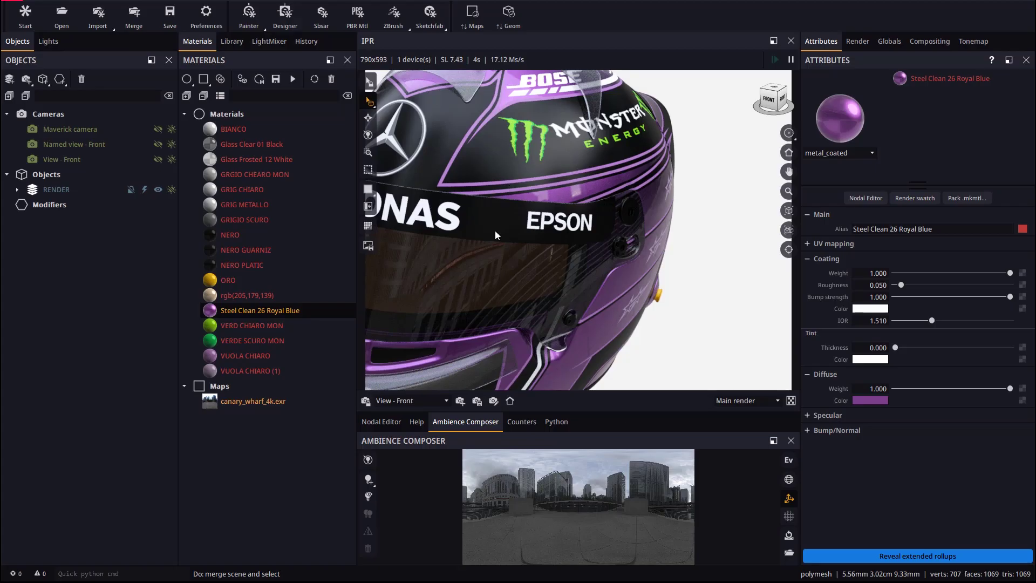
pyautogui.click(411, 401)
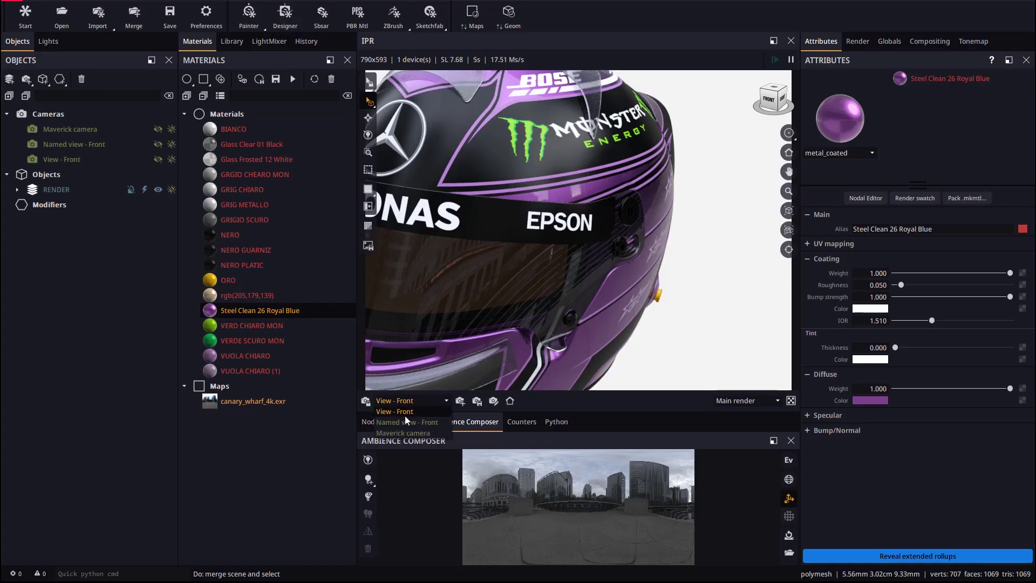
pyautogui.click(402, 421)
# Step: Review the importer preferences for preserving scene cameras and xforms on merge/update, and leave them without changes
pyautogui.click(207, 16)
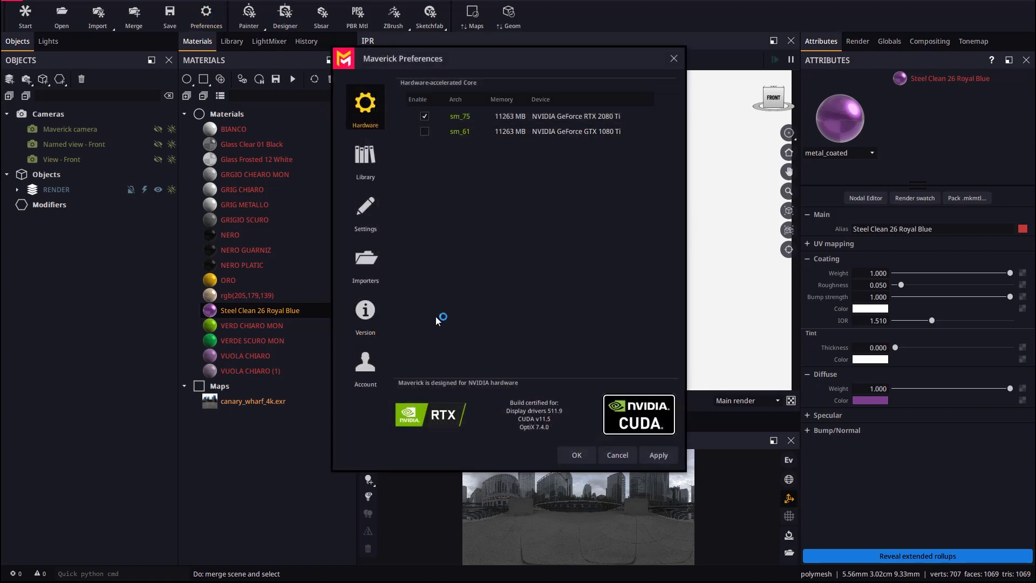
pyautogui.click(366, 268)
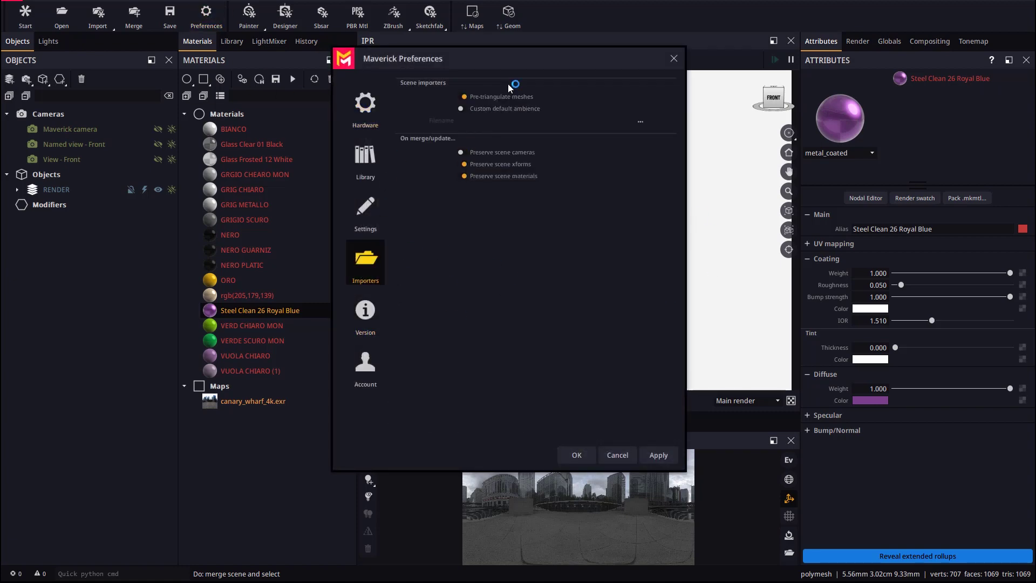
pyautogui.moveTo(512, 59); pyautogui.dragTo(288, 51)
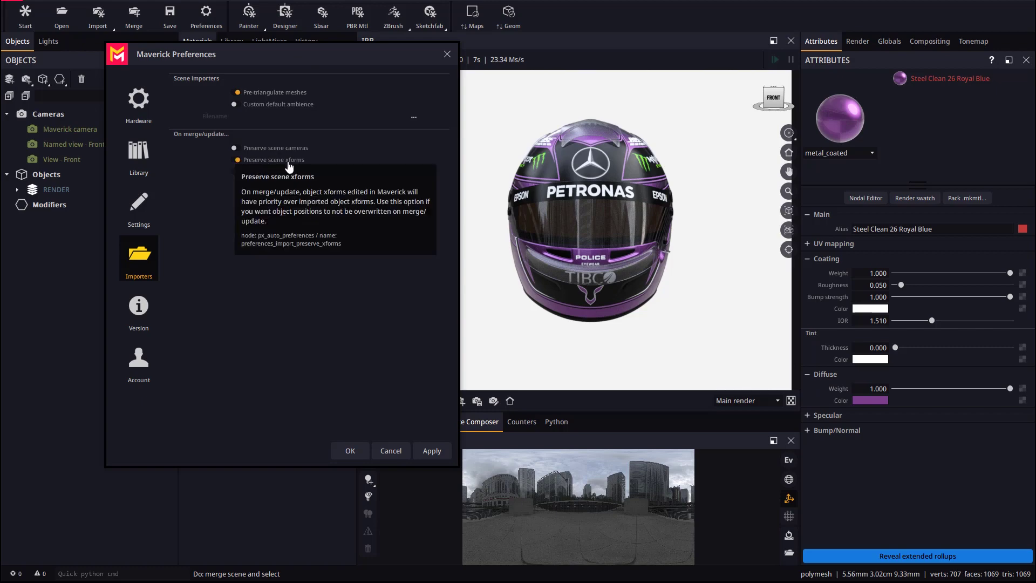
pyautogui.click(390, 450)
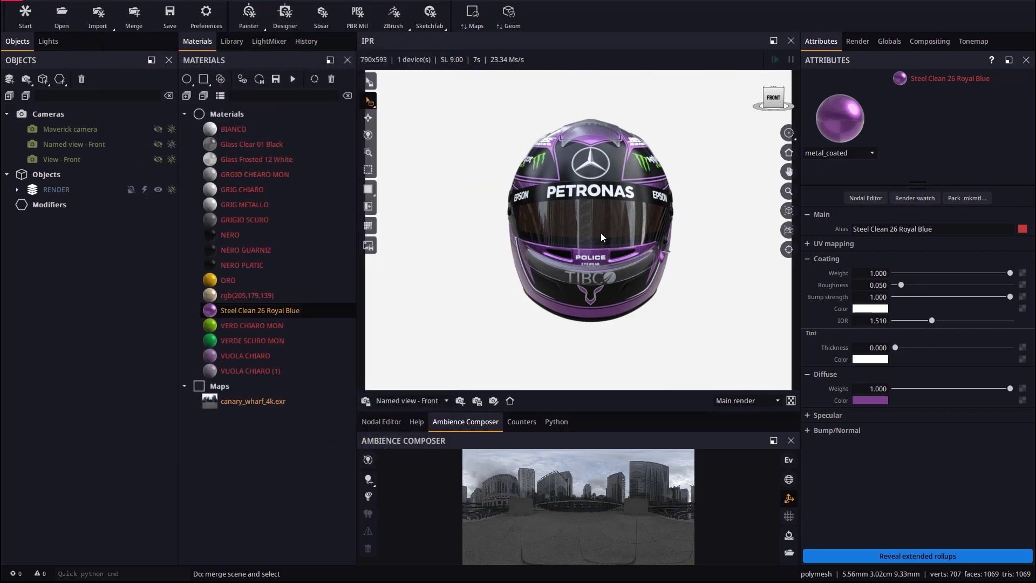
# Step: Reframe the helmet in the front view and add a new camera from that viewpoint
pyautogui.moveTo(594, 229)
pyautogui.mouseDown(button='middle')
pyautogui.moveTo(576, 228)
pyautogui.moveTo(601, 210)
pyautogui.mouseUp(button='middle')
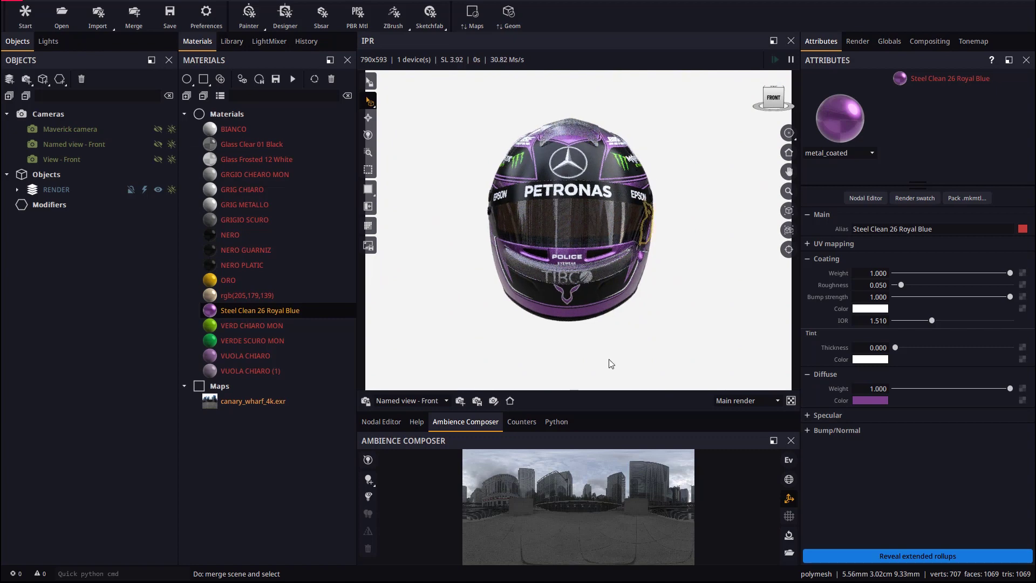
pyautogui.click(769, 96)
pyautogui.keyDown('alt'); pyautogui.moveTo(562, 235); pyautogui.dragTo(562, 231); pyautogui.keyUp('alt')
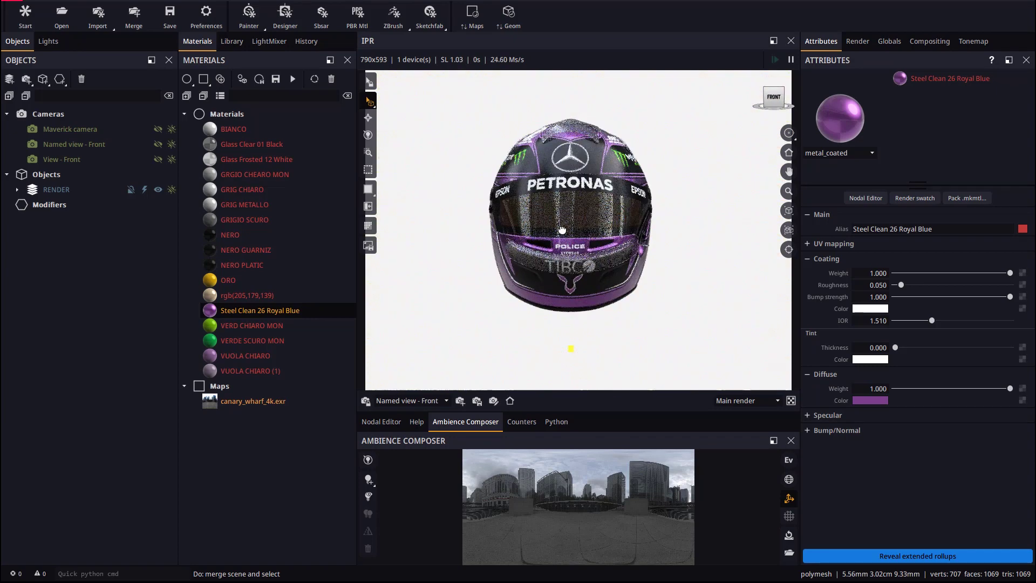
pyautogui.click(460, 400)
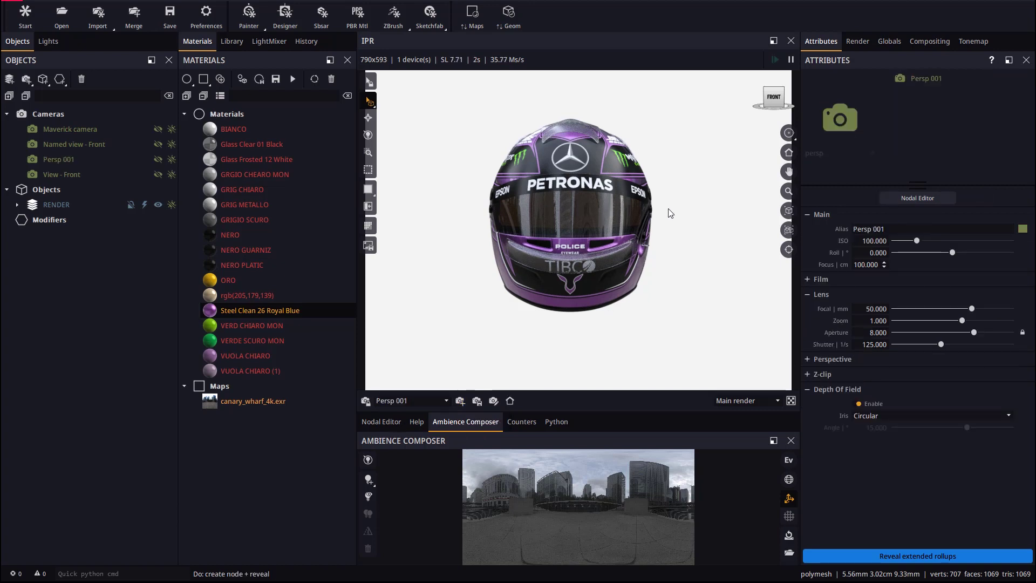
# Step: Light the helmet with the second Black studio ambience from the lighting library's General ambiences
pyautogui.click(232, 41)
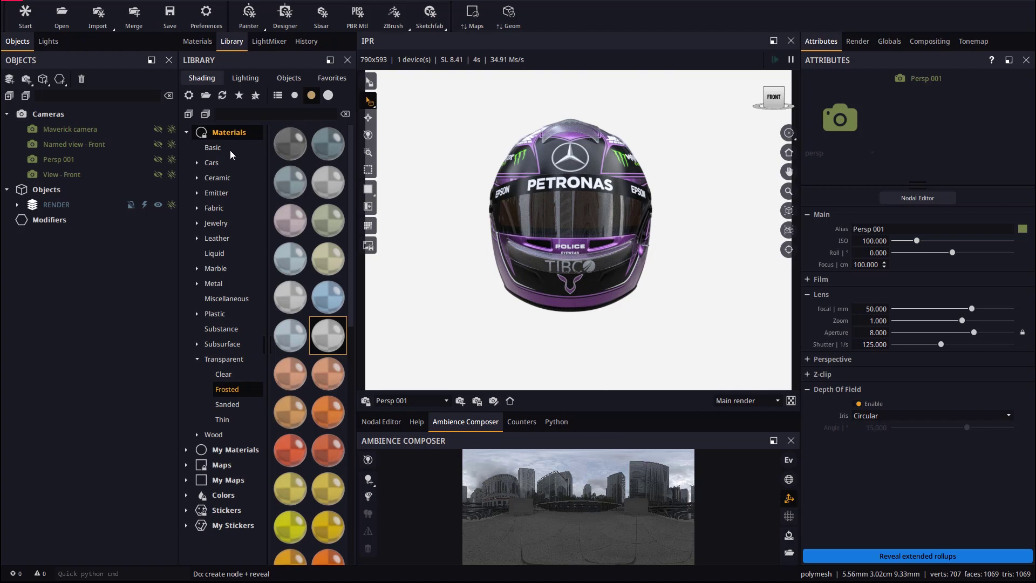
pyautogui.click(245, 78)
pyautogui.click(186, 133)
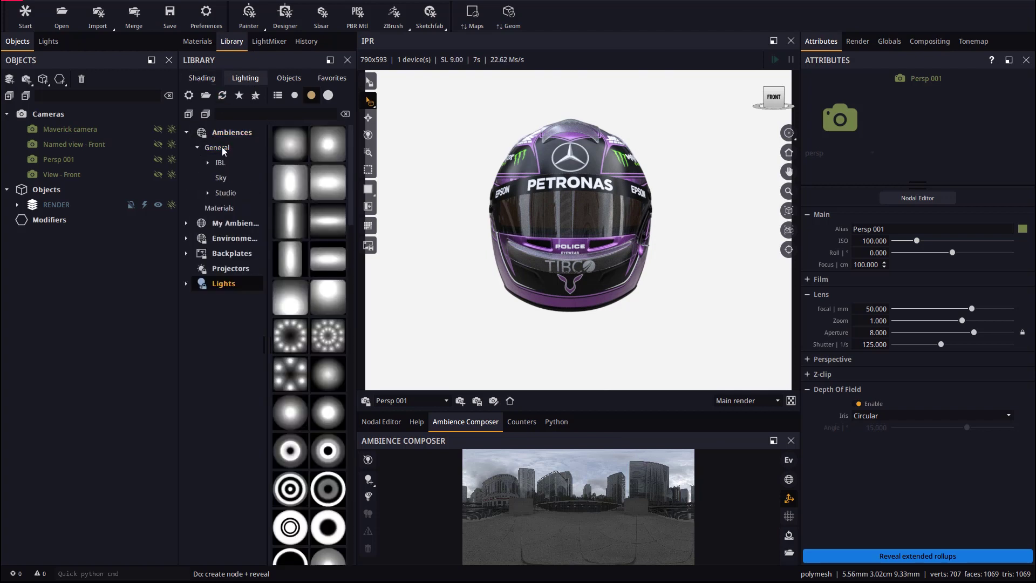
pyautogui.click(208, 163)
pyautogui.click(234, 178)
pyautogui.click(207, 283)
pyautogui.click(234, 299)
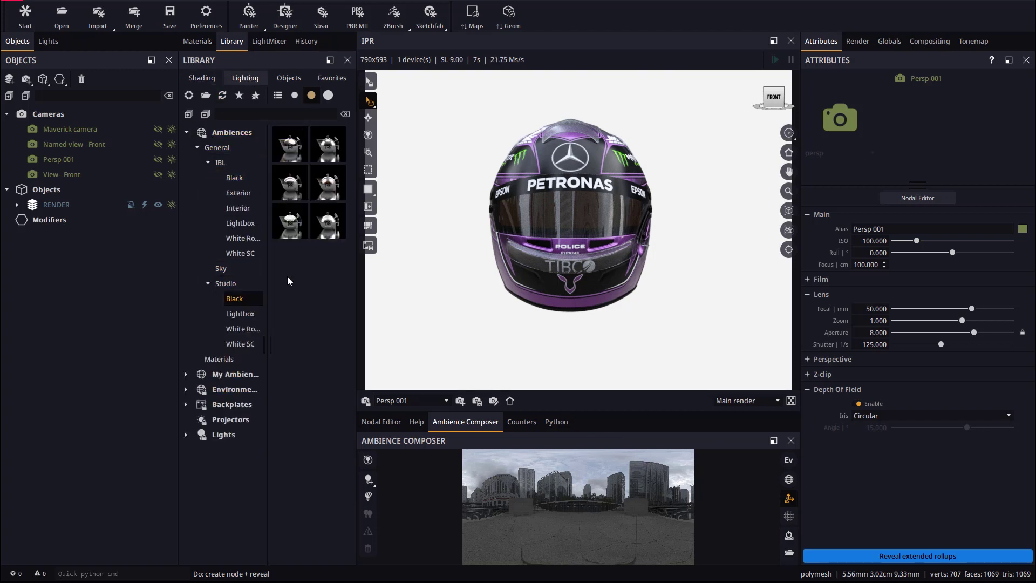
pyautogui.click(333, 151)
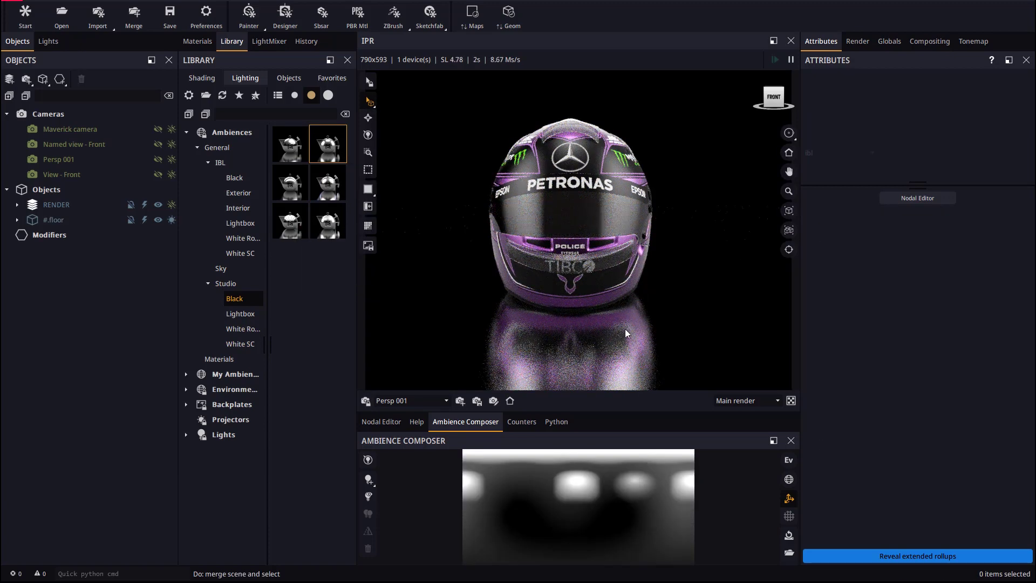
# Step: Delete the reflective floor that came with the studio ambience
pyautogui.click(597, 249)
pyautogui.press('Delete')
pyautogui.click(493, 302)
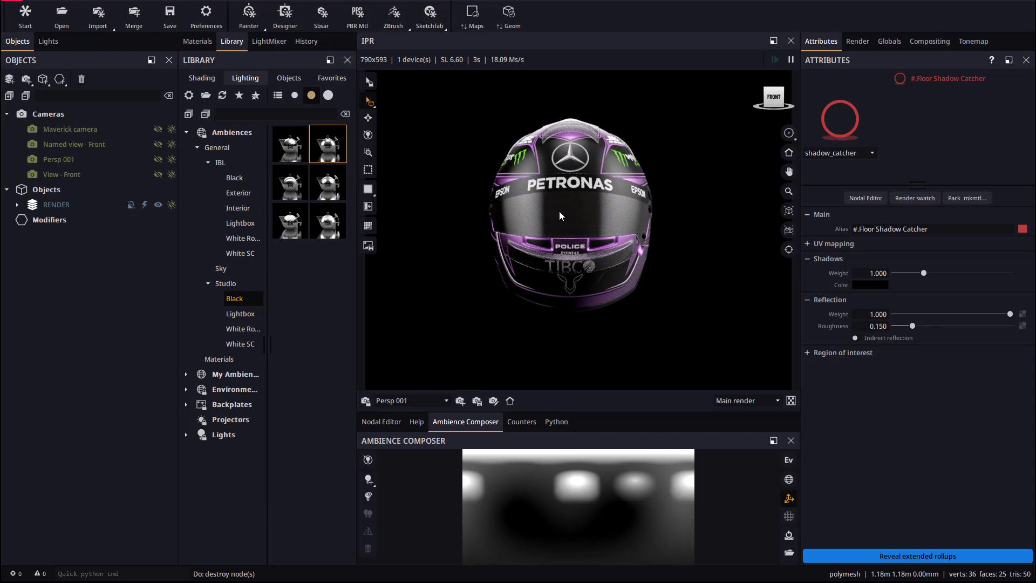
# Step: Tilt the whole RENDER group by -15 degrees about the X axis and accept the transform
pyautogui.moveTo(559, 211)
pyautogui.mouseDown(button='middle')
pyautogui.moveTo(561, 233)
pyautogui.moveTo(562, 222)
pyautogui.mouseUp(button='middle')
pyautogui.scroll(2, 562, 222)
pyautogui.scroll(-1, 562, 222)
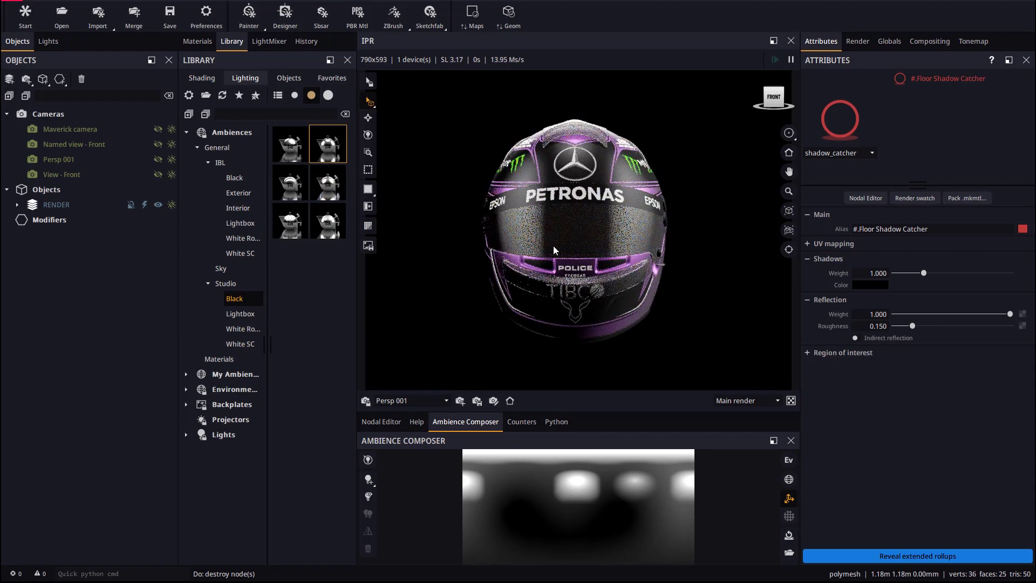
pyautogui.click(115, 205)
pyautogui.moveTo(591, 231); pyautogui.dragTo(515, 233)
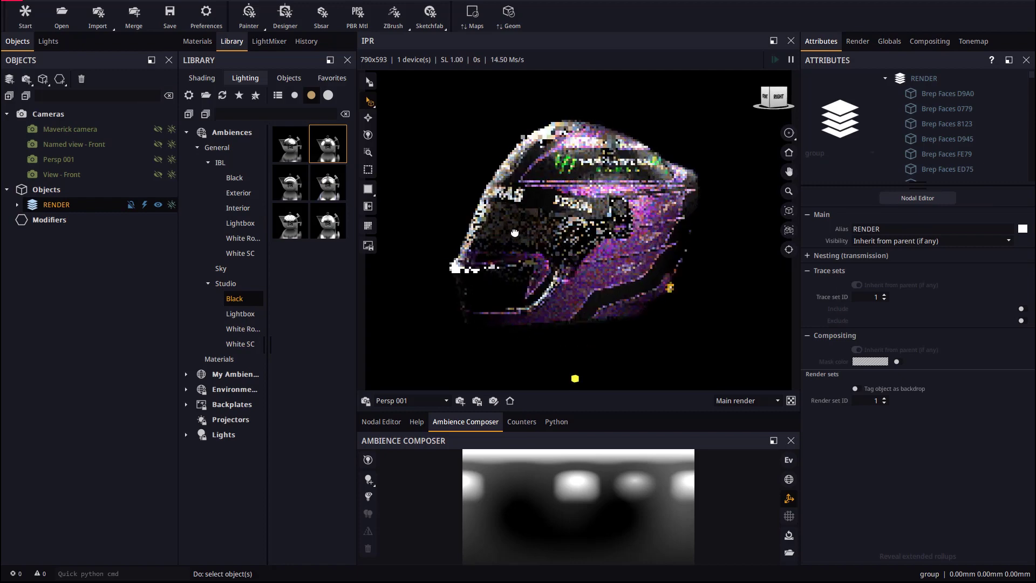
pyautogui.click(368, 118)
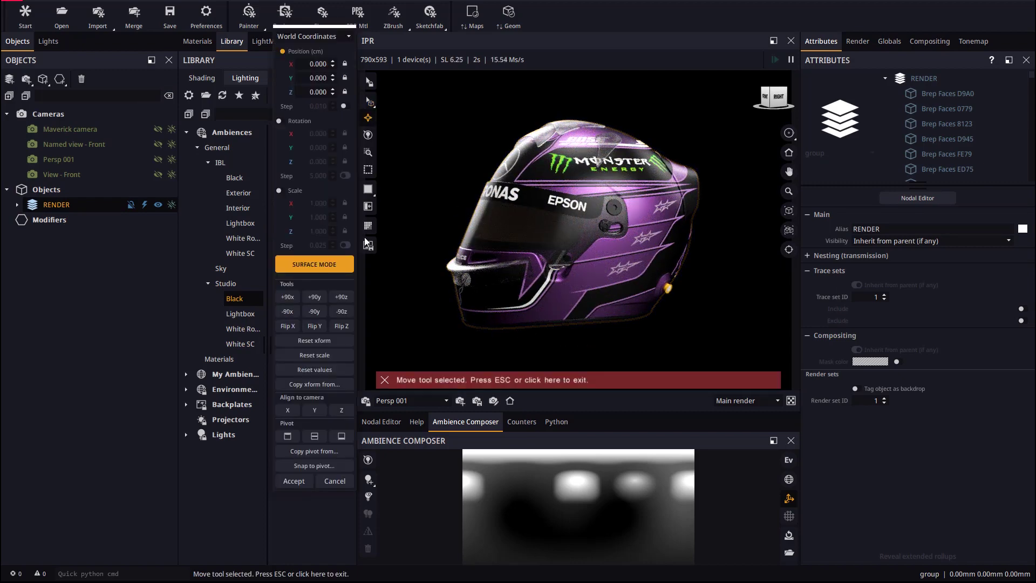
pyautogui.moveTo(581, 302); pyautogui.dragTo(579, 270, button='middle')
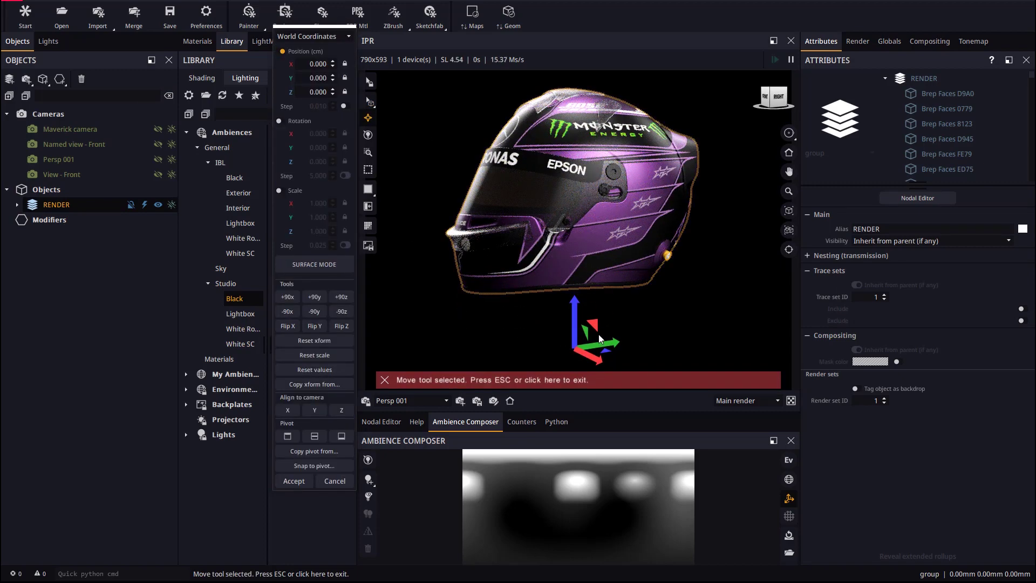
pyautogui.click(297, 121)
pyautogui.moveTo(592, 311); pyautogui.dragTo(590, 306)
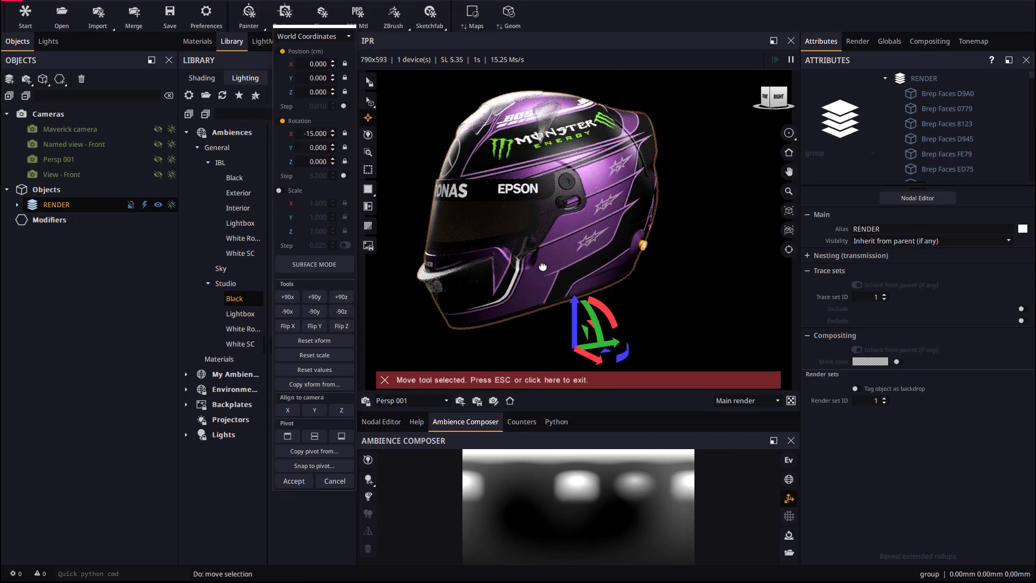
pyautogui.moveTo(543, 265); pyautogui.dragTo(604, 269)
pyautogui.click(294, 481)
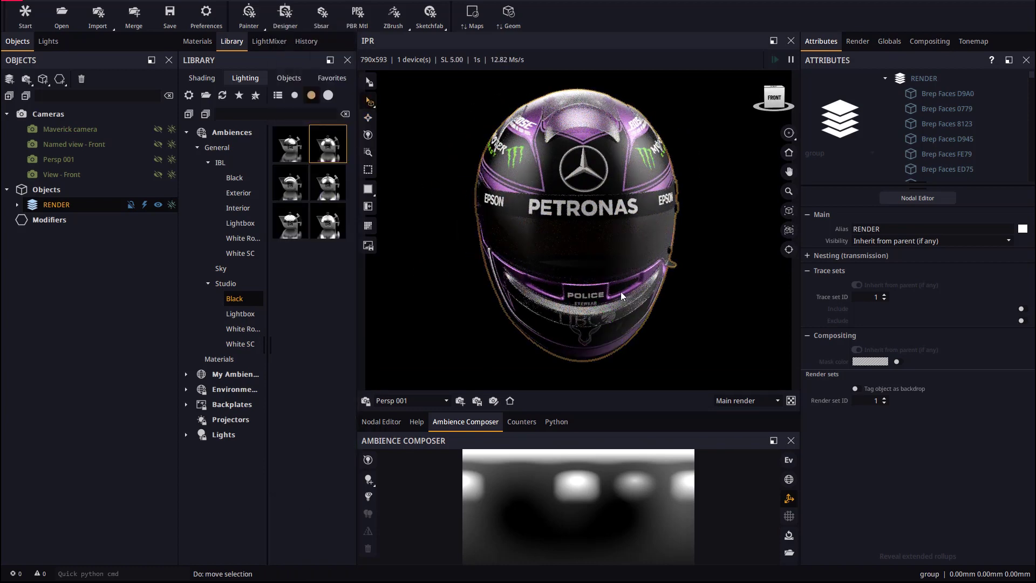
# Step: Reset the camera to its home view and frame the tilted helmet from the front
pyautogui.click(510, 401)
pyautogui.moveTo(563, 267); pyautogui.dragTo(564, 243, button='middle')
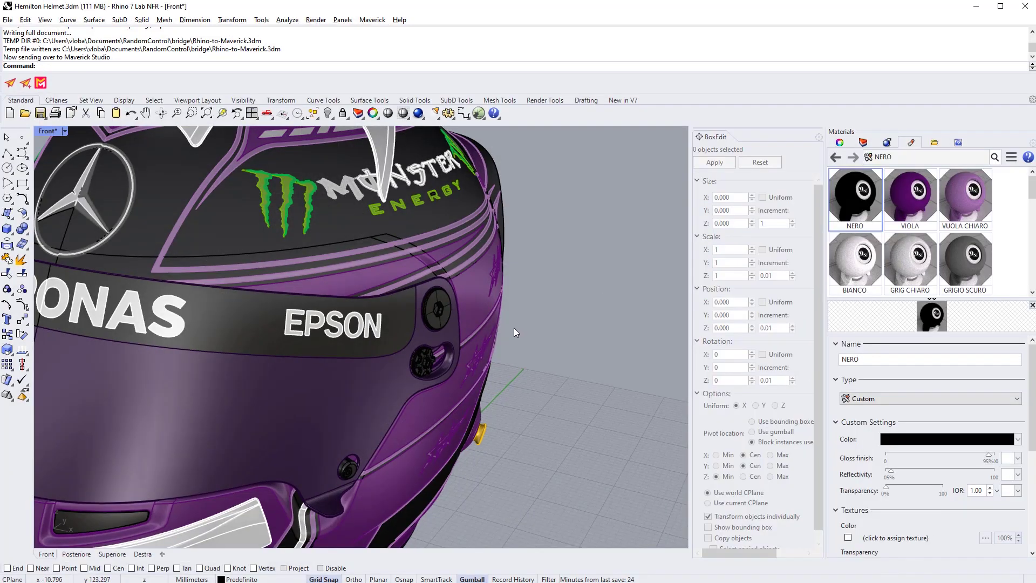
pyautogui.scroll(-5, 514, 329)
pyautogui.scroll(3, 467, 329)
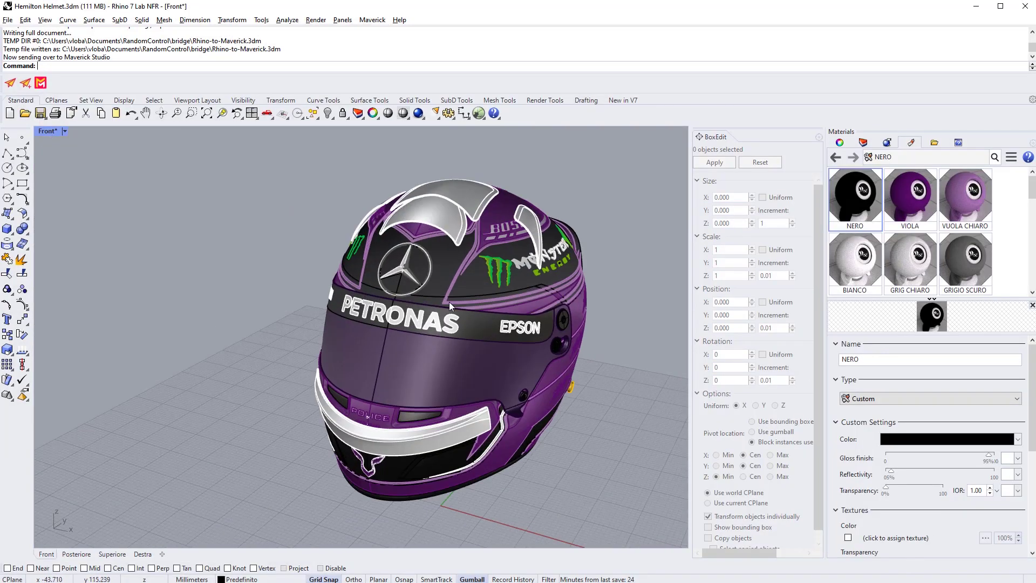
# Step: In Rhino, move the front chin strip 14 mm up and 16 mm forward, and update the Maverick Studio scene to inspect it from the side
pyautogui.click(410, 432)
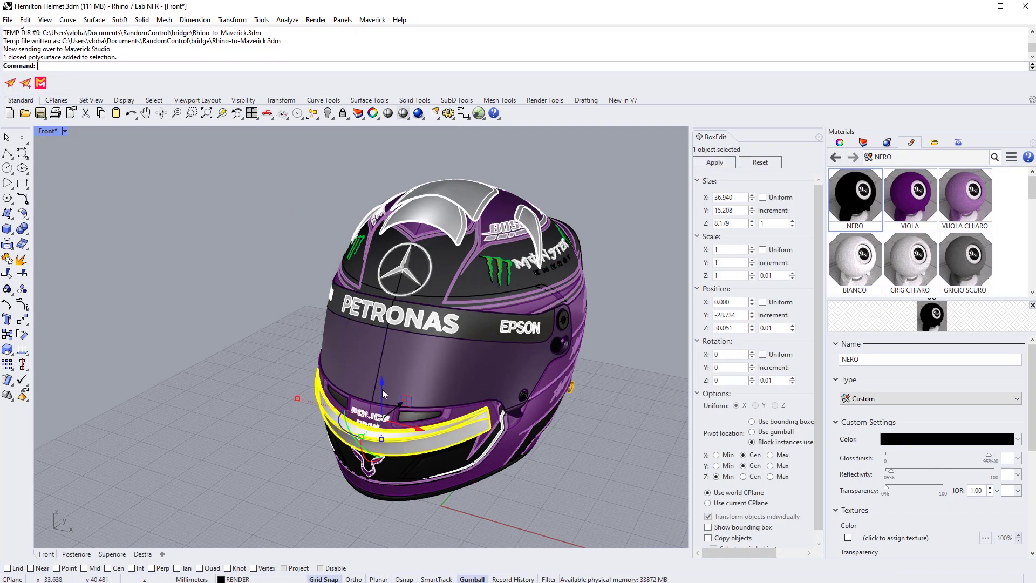
pyautogui.moveTo(384, 384); pyautogui.dragTo(351, 367)
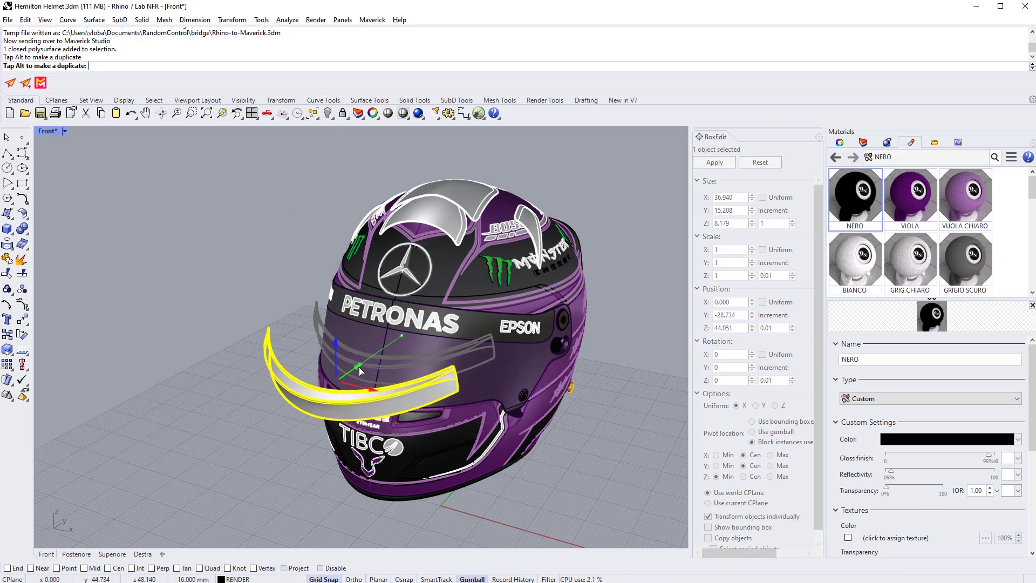
pyautogui.moveTo(610, 434); pyautogui.dragTo(562, 435, button='right')
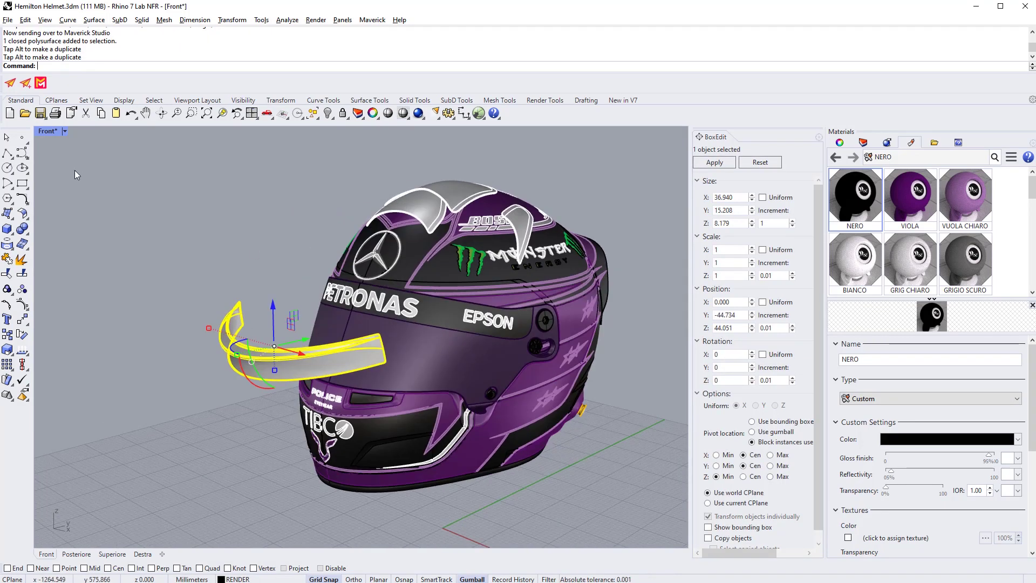
pyautogui.rightClick(27, 85)
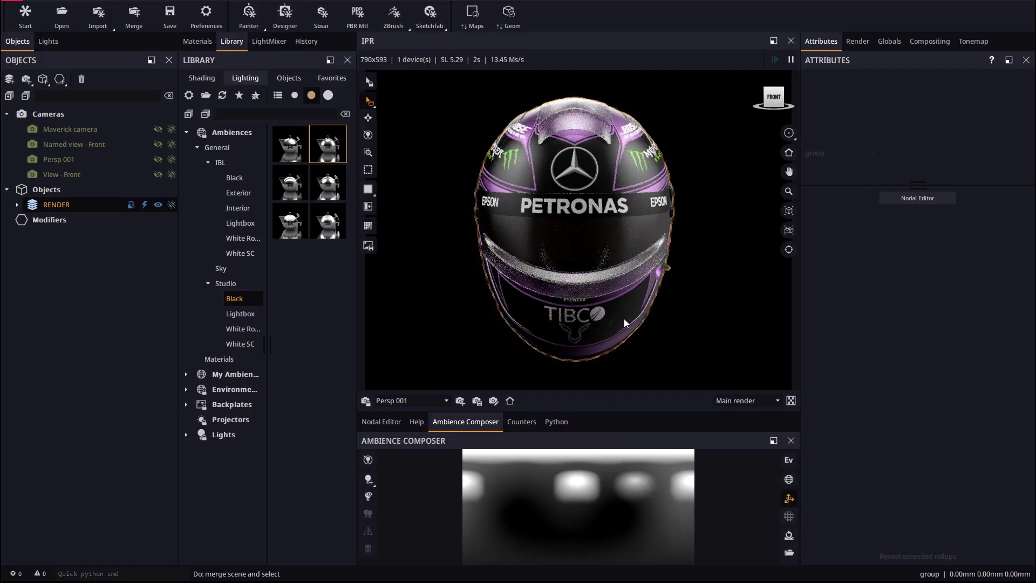
pyautogui.moveTo(624, 323); pyautogui.dragTo(463, 283)
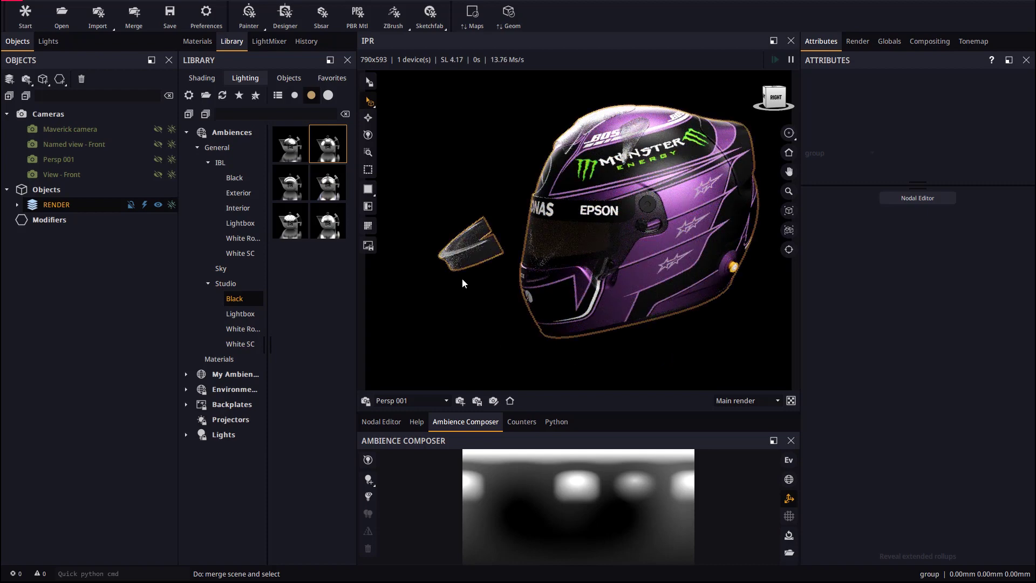
pyautogui.moveTo(717, 232); pyautogui.dragTo(687, 244, button='middle')
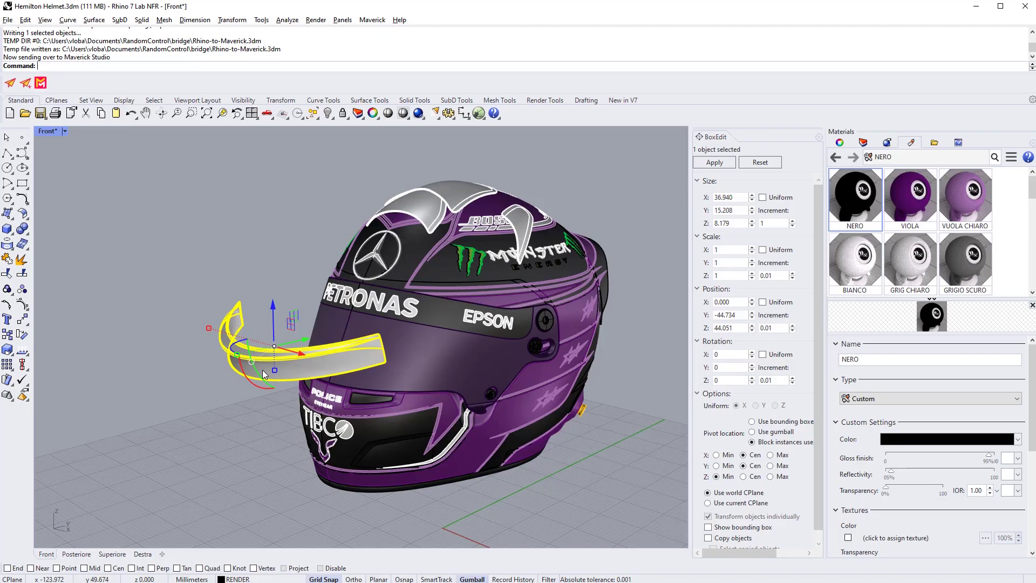
# Step: Delete the displaced chin strip in Rhino, update the Maverick Studio scene, and switch back to Maverick Studio
pyautogui.press('Delete')
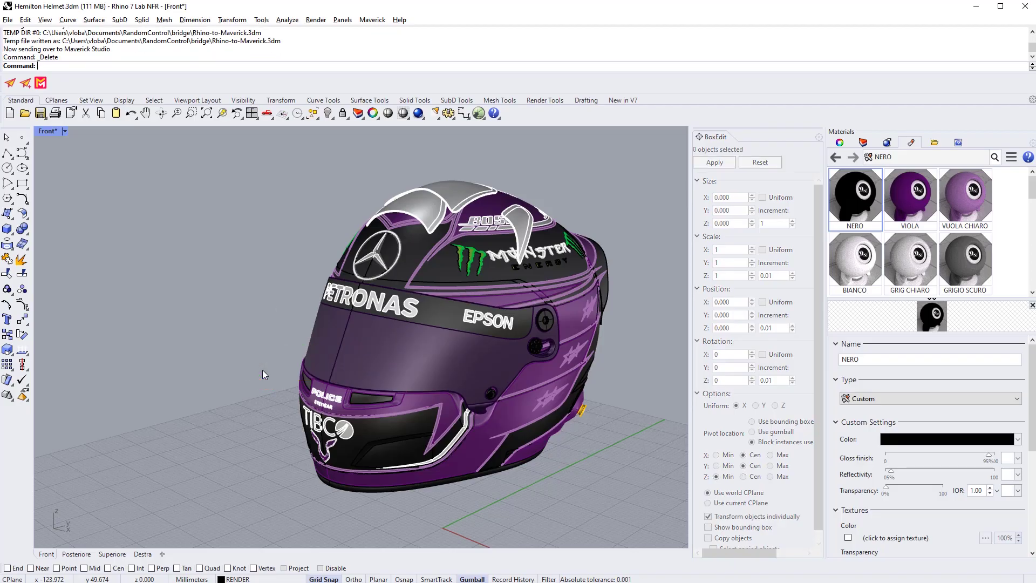
pyautogui.click(25, 85)
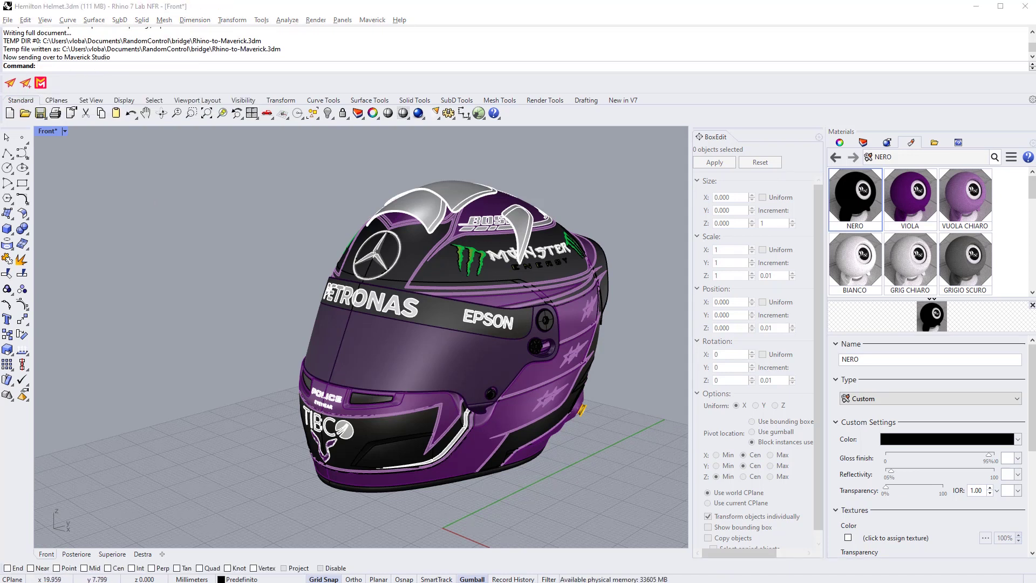
pyautogui.moveTo(606, 581)
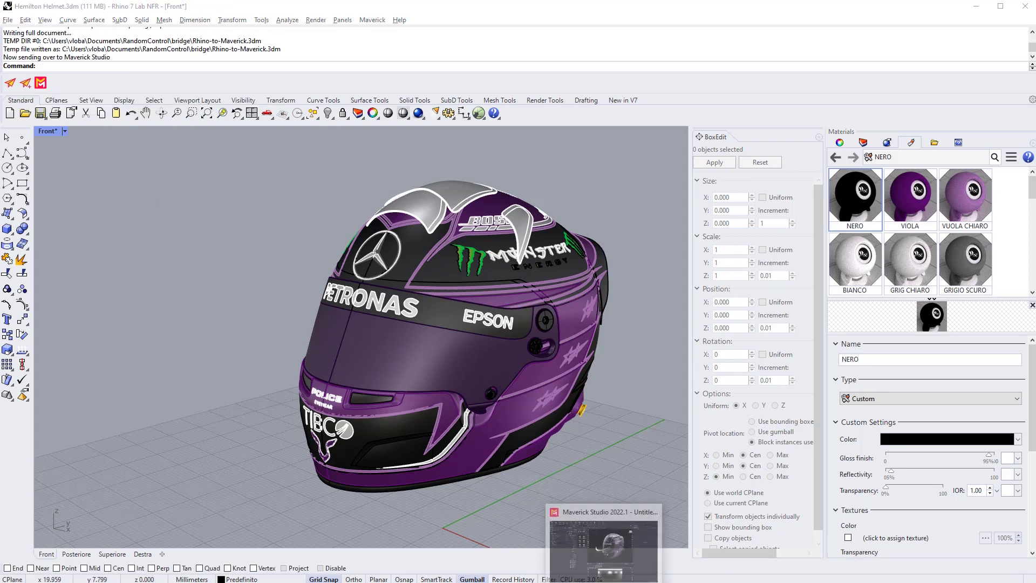
pyautogui.click(606, 545)
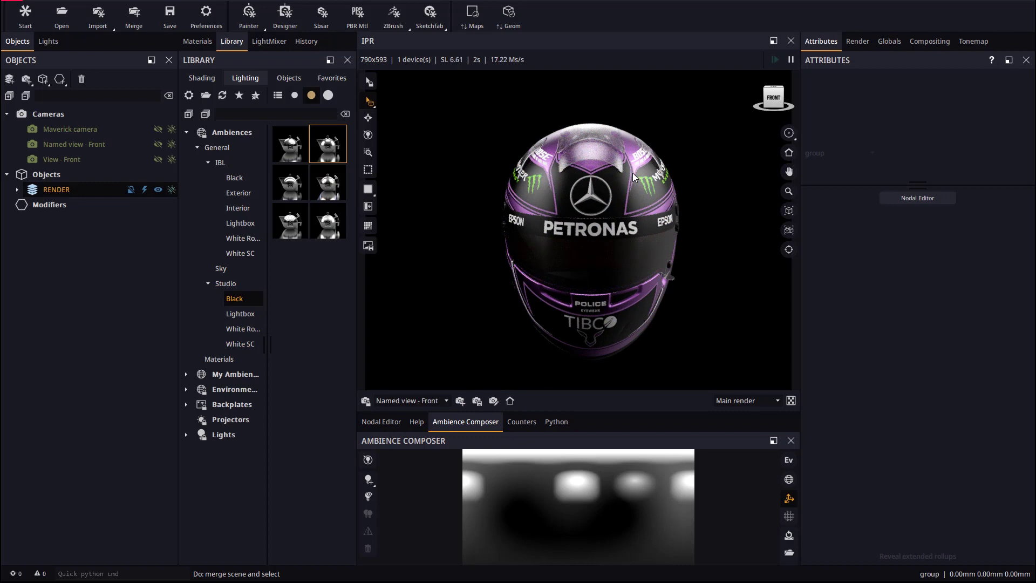